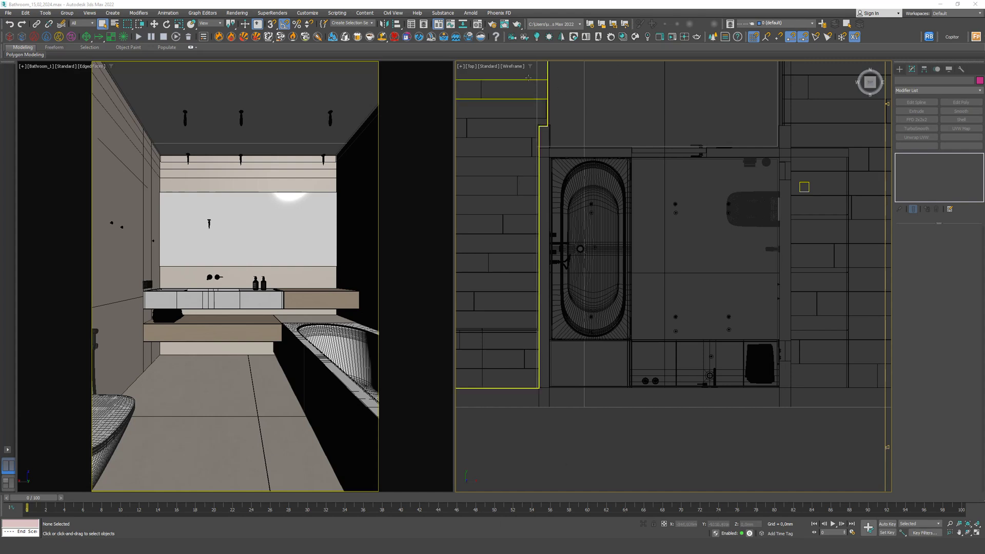
# - Start a Corona interactive render of the Bathroom_1 camera from the scene render settings, and minimize Render Setup
pyautogui.click(492, 24)
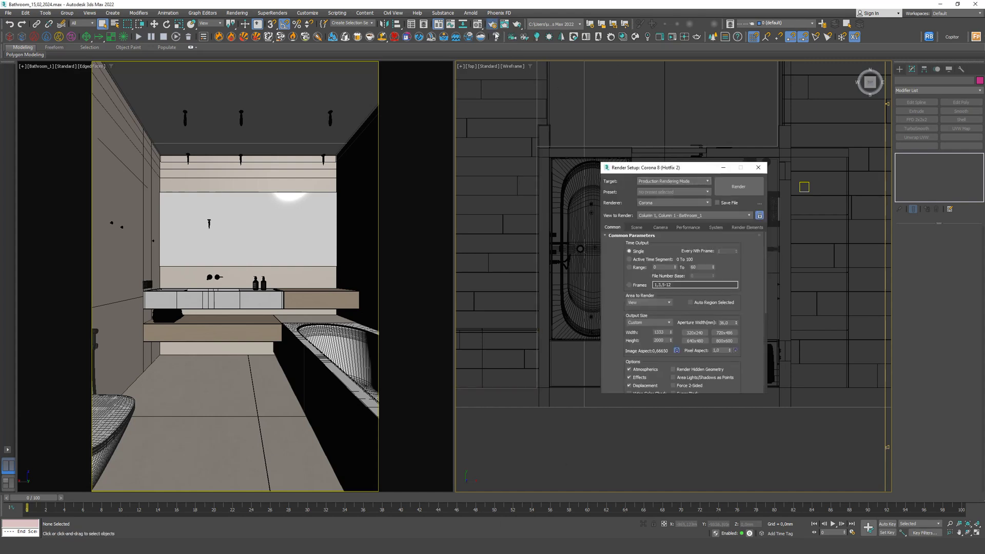
pyautogui.click(635, 227)
pyautogui.click(730, 246)
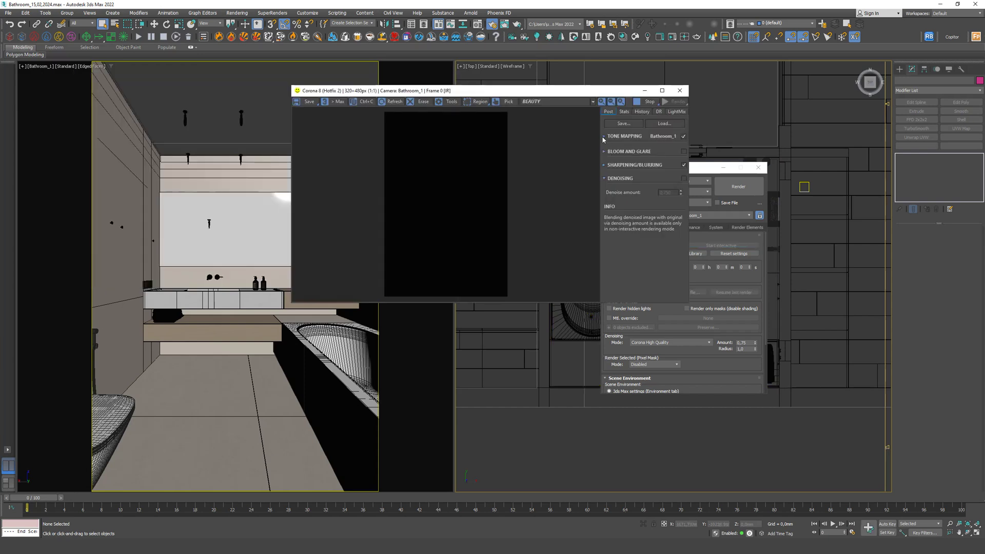
pyautogui.click(723, 167)
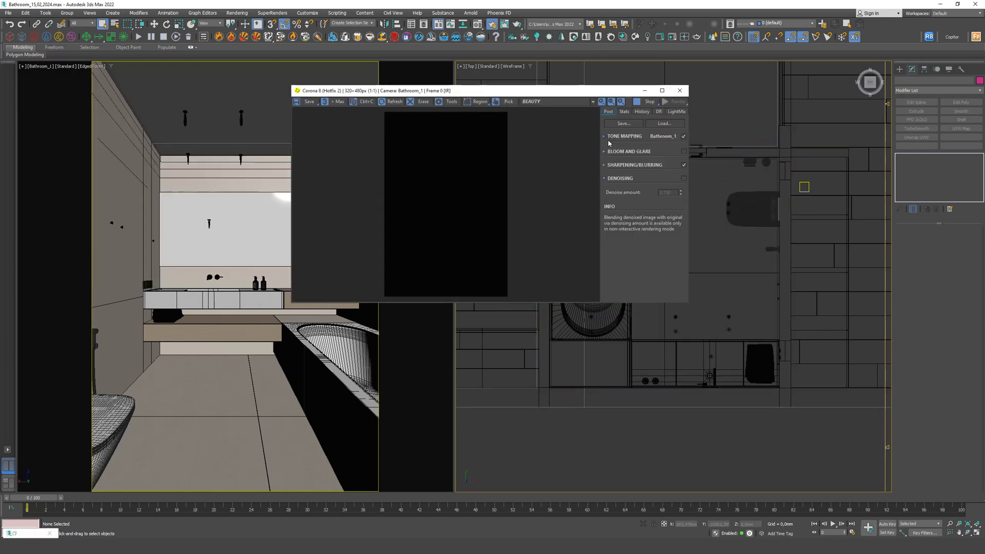
# - Expand the frame buffer's tone mapping settings and move the frame buffer window clear of the Top viewport
pyautogui.click(604, 136)
pyautogui.moveTo(575, 96); pyautogui.dragTo(643, 145)
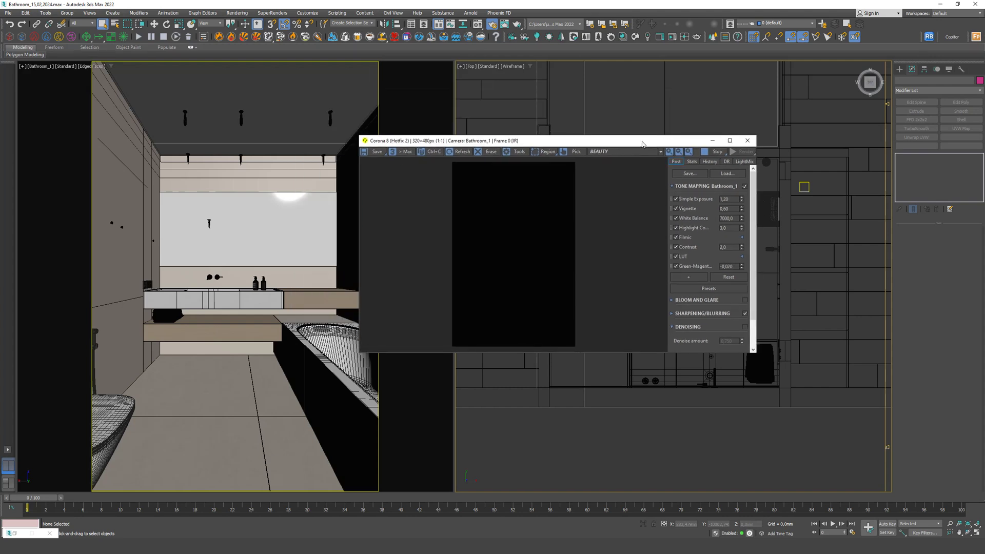
pyautogui.moveTo(642, 144); pyautogui.dragTo(603, 140)
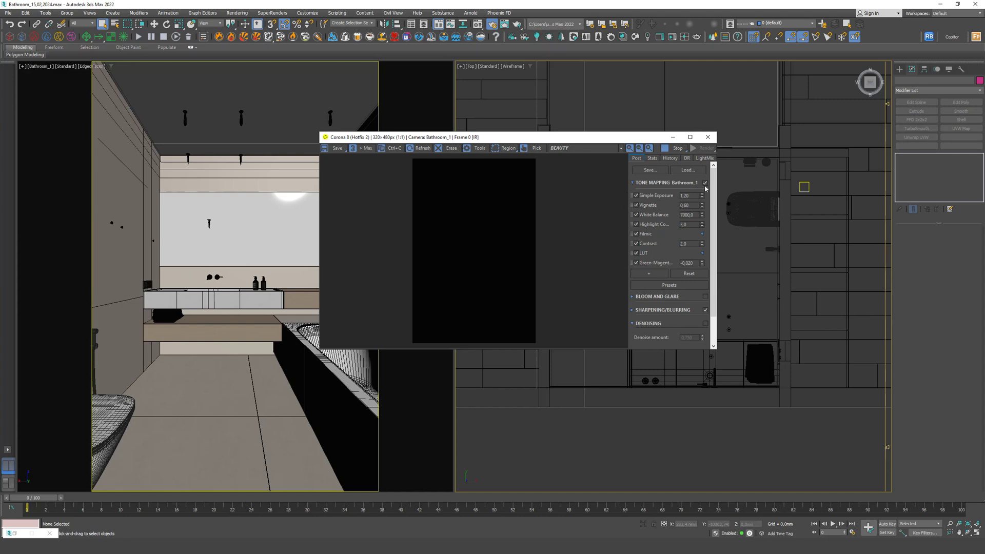
pyautogui.moveTo(613, 138); pyautogui.dragTo(427, 120)
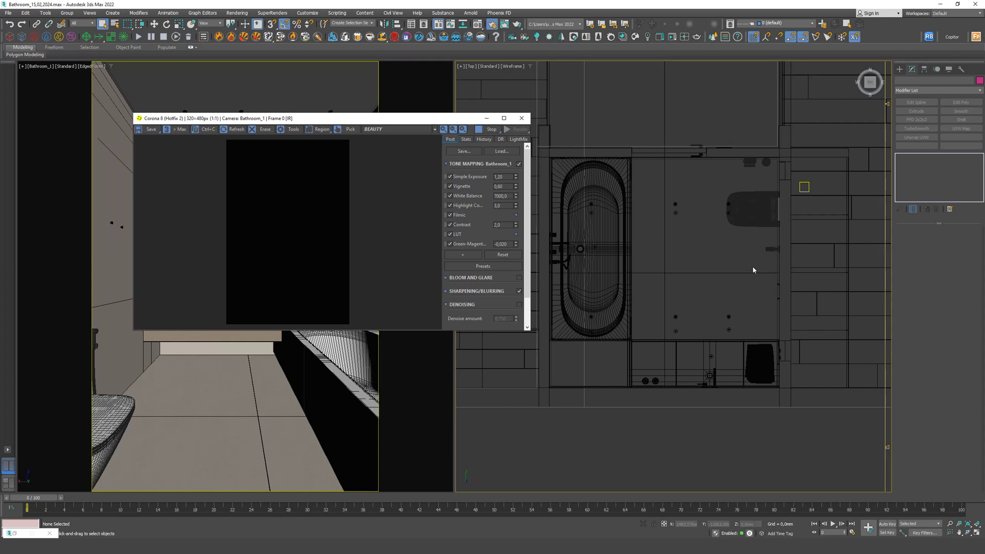
pyautogui.moveTo(743, 274); pyautogui.dragTo(768, 301, button='middle')
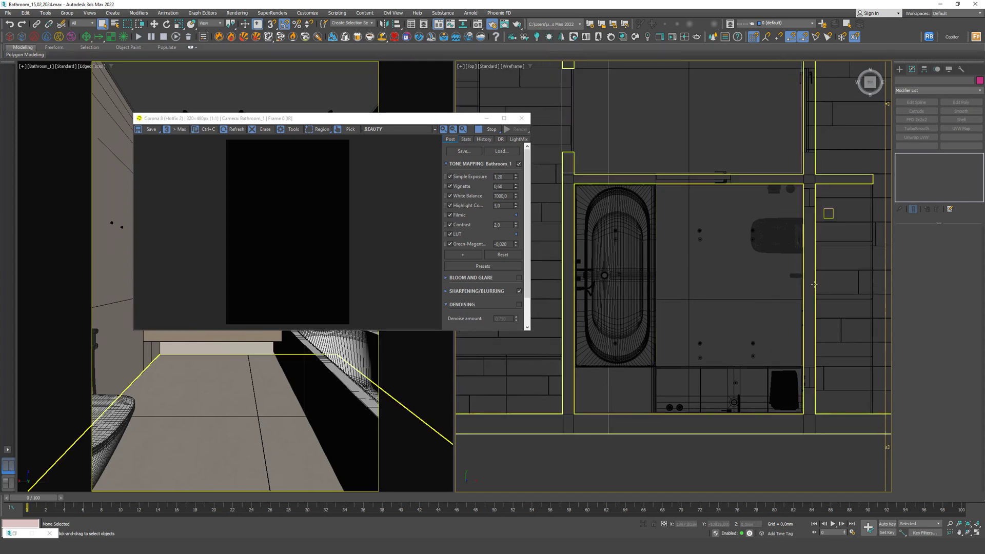
pyautogui.click(802, 355)
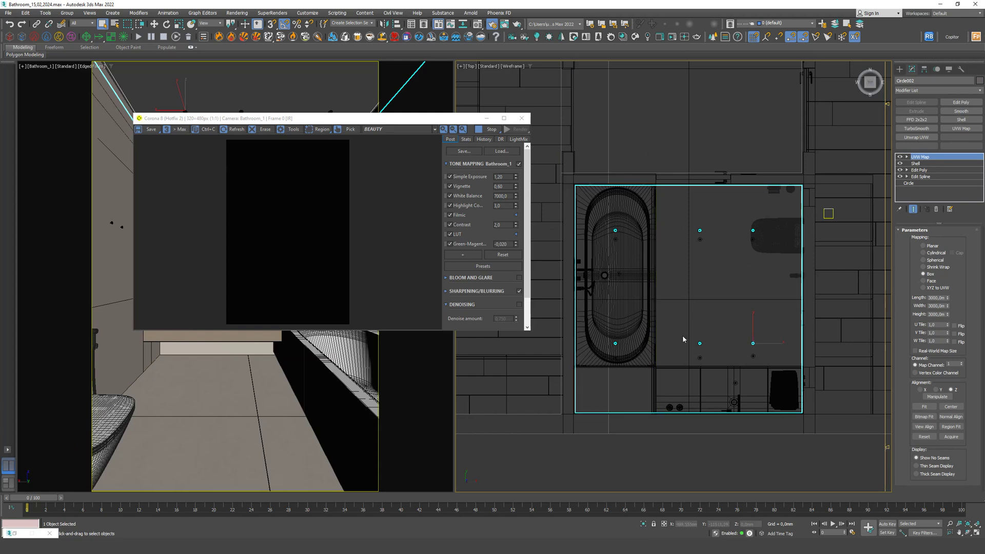
pyautogui.click(763, 282)
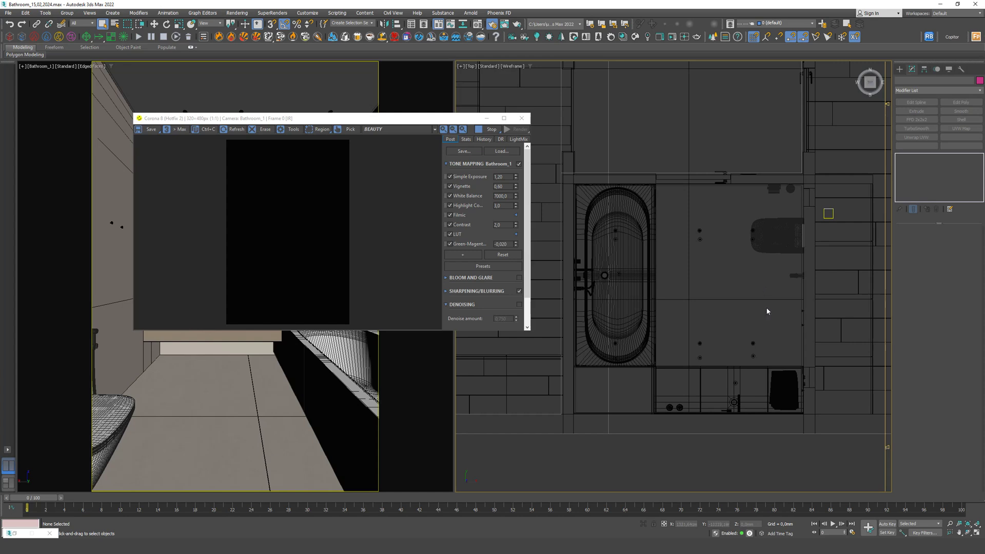
# - Place a disk-shaped Corona light with a radius of about 17 mm beside the existing ceiling spotlight in the Top view
pyautogui.scroll(10, 763, 343)
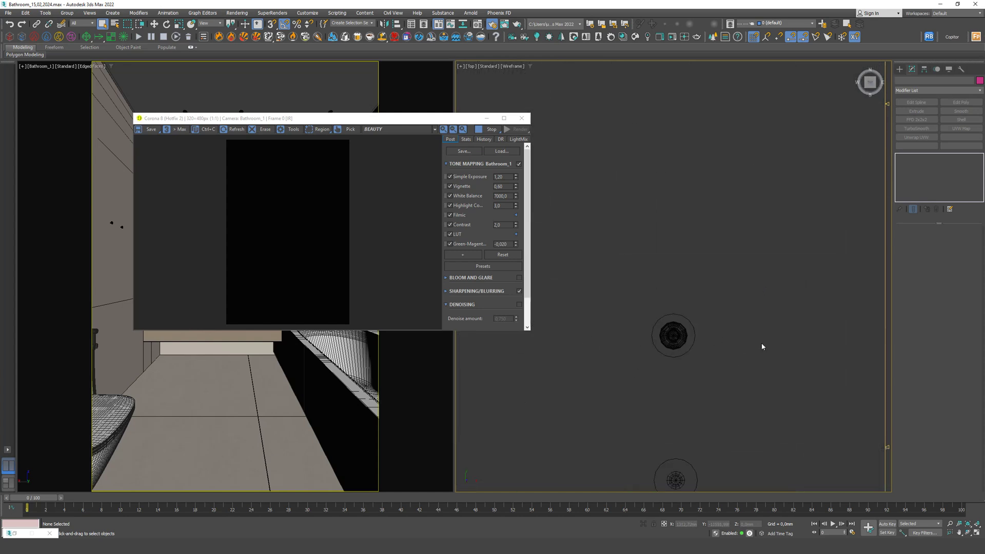
pyautogui.click(900, 69)
pyautogui.click(673, 335)
pyautogui.click(803, 291)
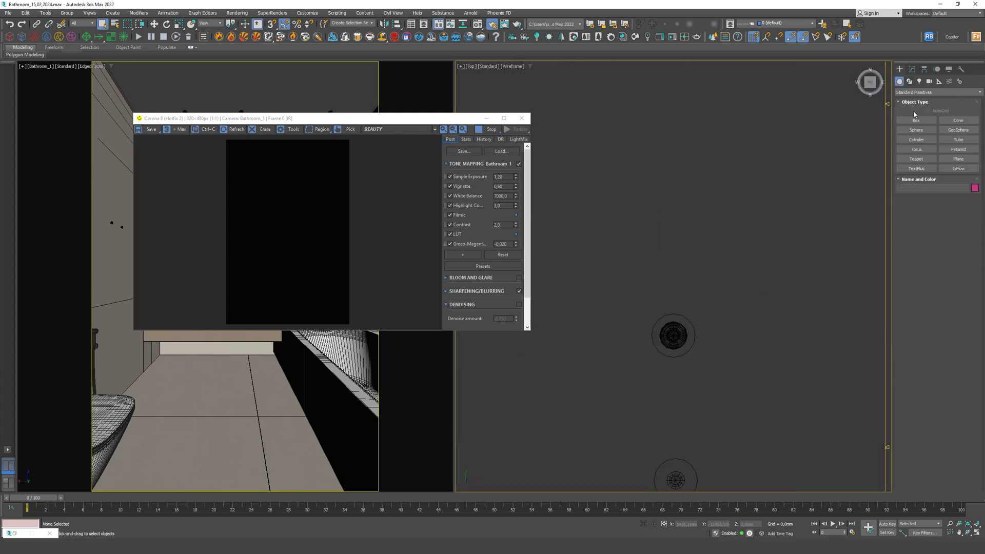
pyautogui.click(919, 81)
pyautogui.click(938, 92)
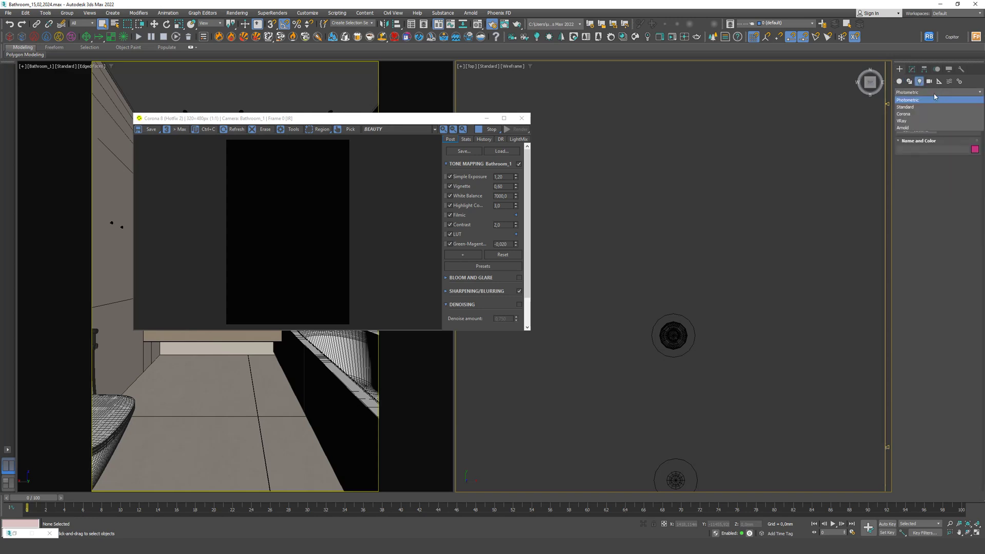
pyautogui.click(918, 119)
pyautogui.click(933, 121)
pyautogui.click(934, 226)
pyautogui.click(934, 226)
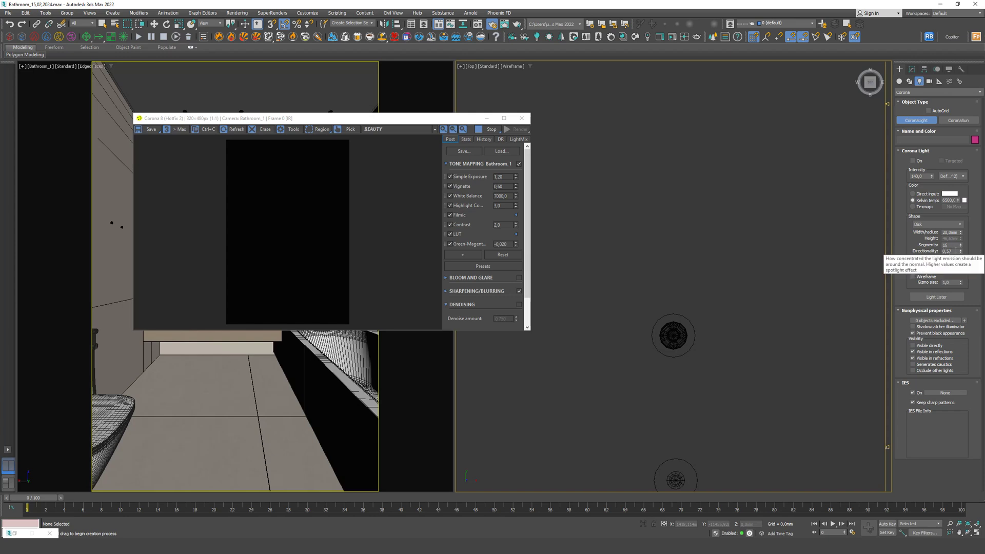
pyautogui.click(721, 335)
pyautogui.moveTo(720, 335); pyautogui.dragTo(728, 346)
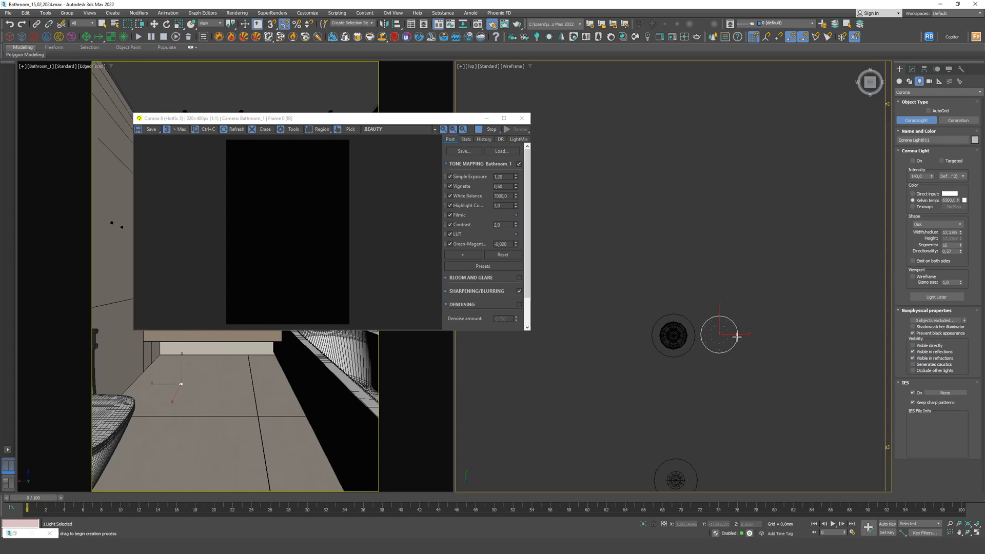
pyautogui.click(153, 24)
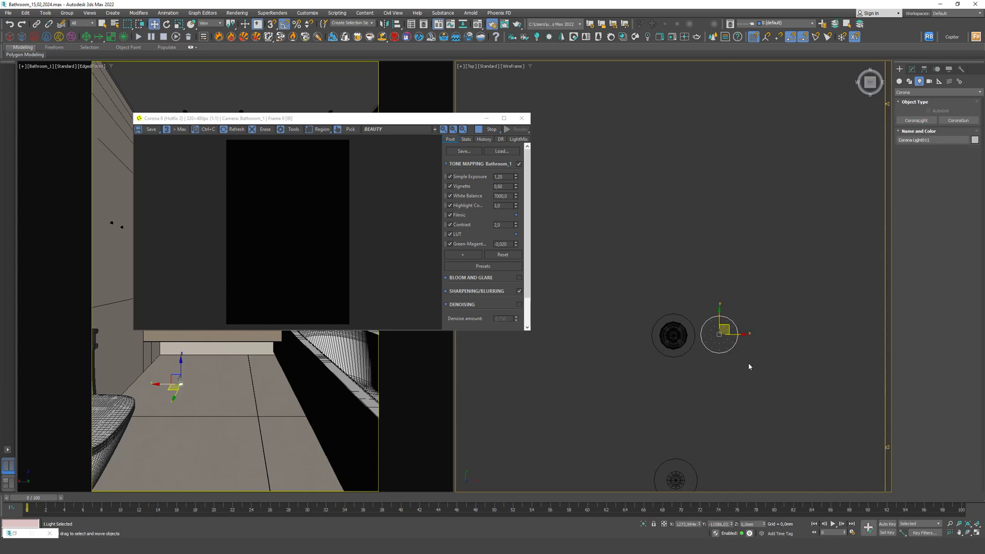
# - Select the existing ceiling spotlight, review its Corona light and IES settings, and switch the light on
pyautogui.click(672, 336)
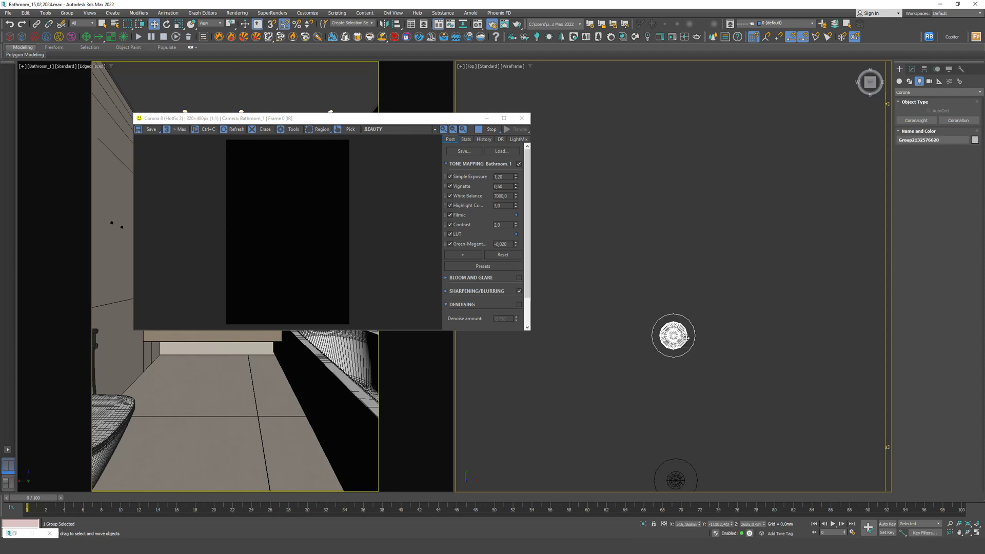
pyautogui.click(911, 69)
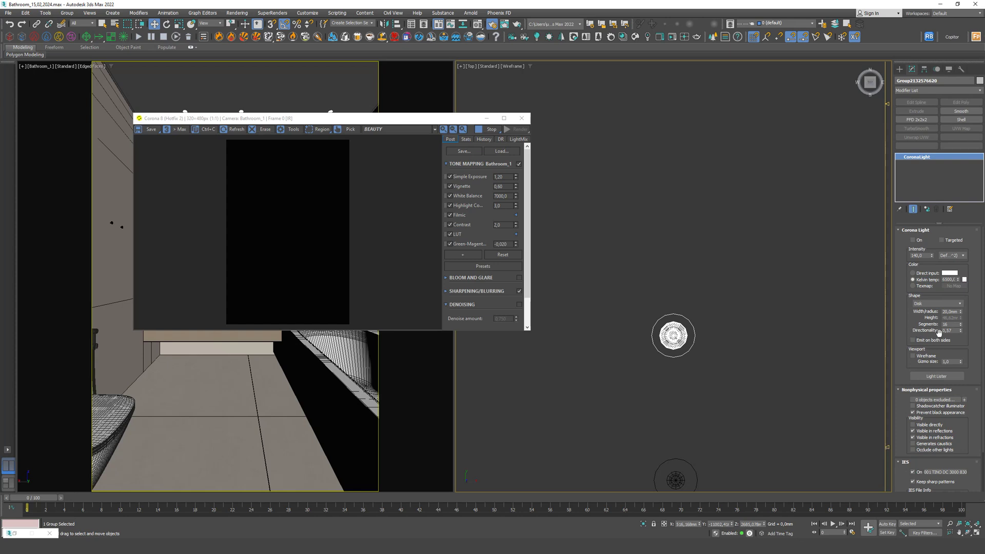
pyautogui.scroll(-2, 931, 425)
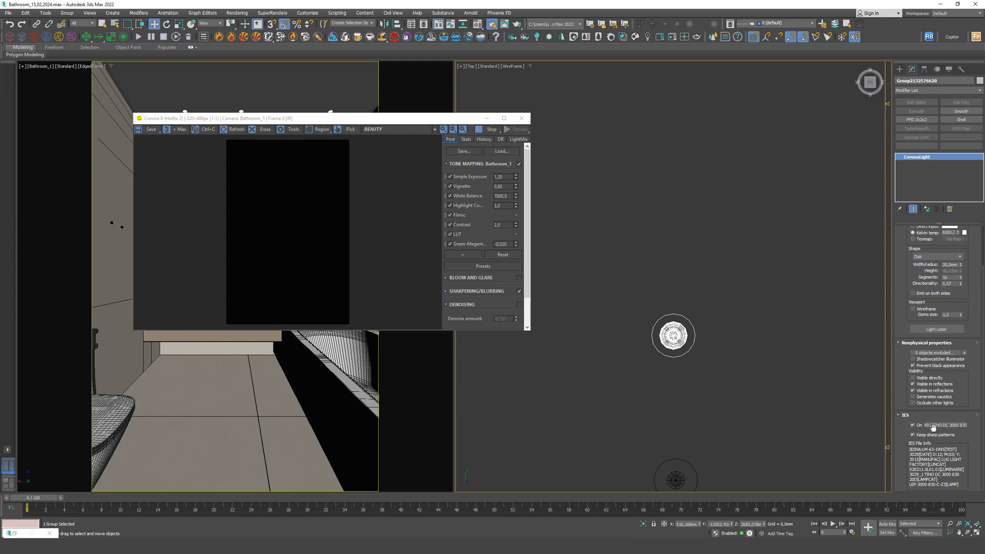
pyautogui.click(831, 337)
pyautogui.click(671, 335)
pyautogui.click(913, 239)
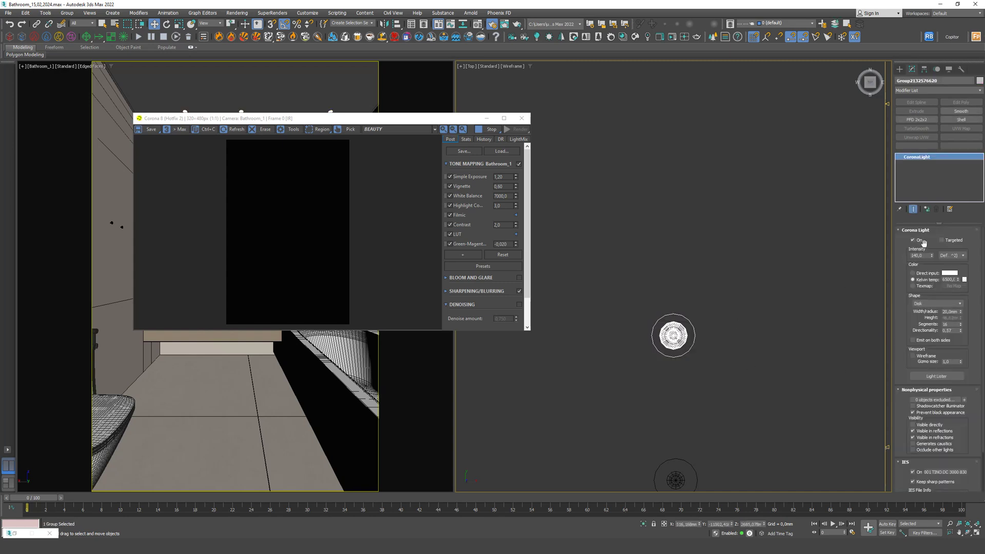
# - Examine the recessed ceiling spotlights in the Front view and check their effect in the interactive render
pyautogui.moveTo(382, 122); pyautogui.dragTo(360, 168)
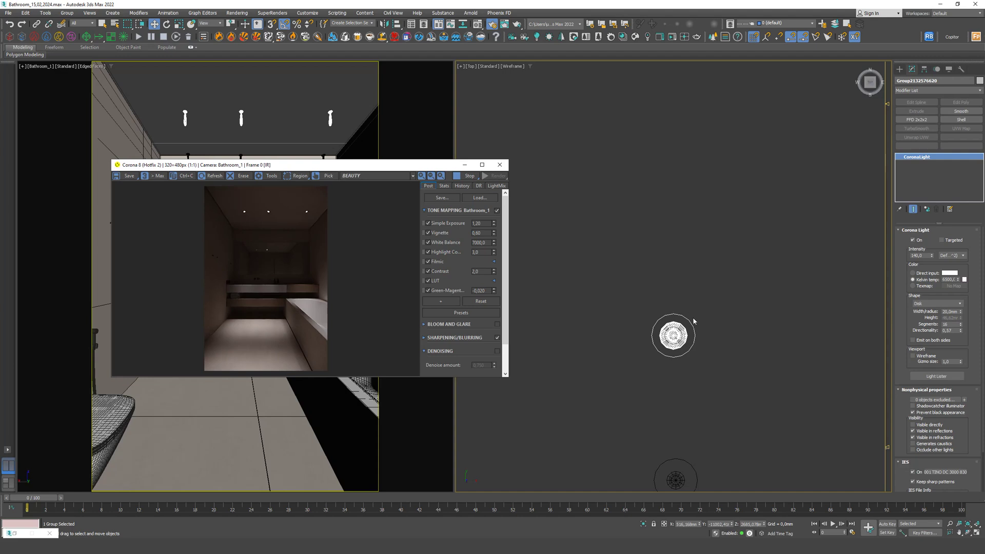
pyautogui.click(561, 424)
pyautogui.click(561, 423)
pyautogui.press('f')
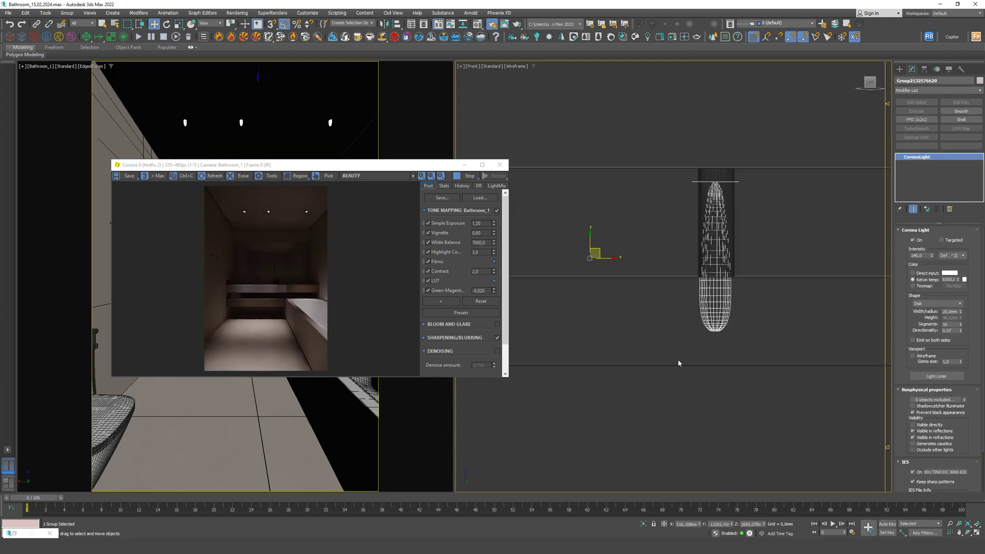
pyautogui.scroll(-5, 778, 209)
pyautogui.scroll(5, 770, 211)
pyautogui.scroll(-6, 733, 216)
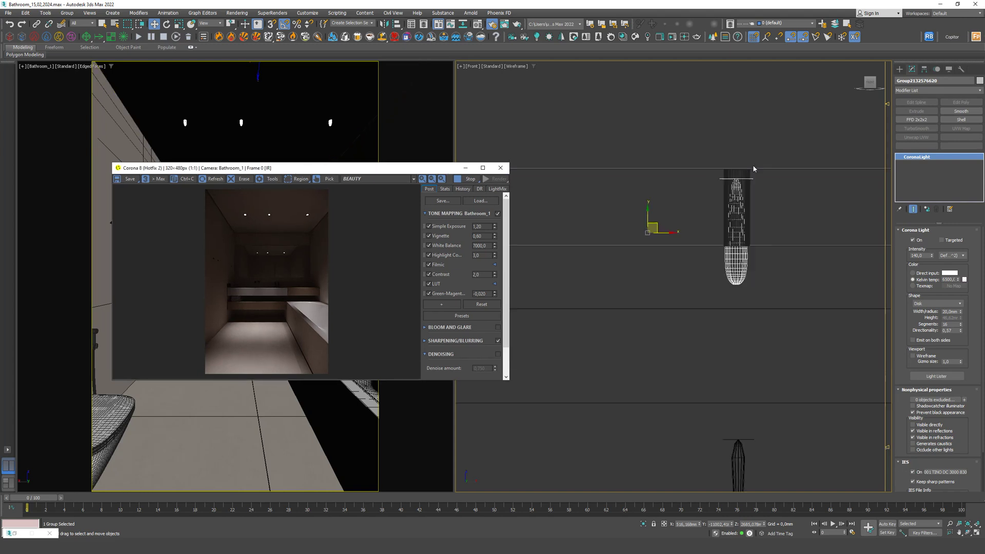
pyautogui.moveTo(387, 167); pyautogui.dragTo(579, 148)
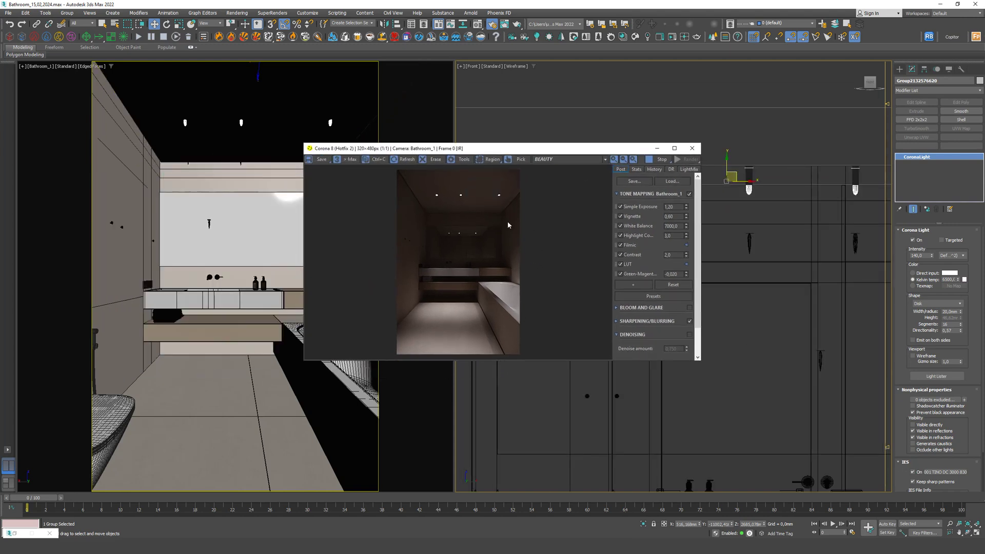
pyautogui.moveTo(579, 150); pyautogui.dragTo(356, 149)
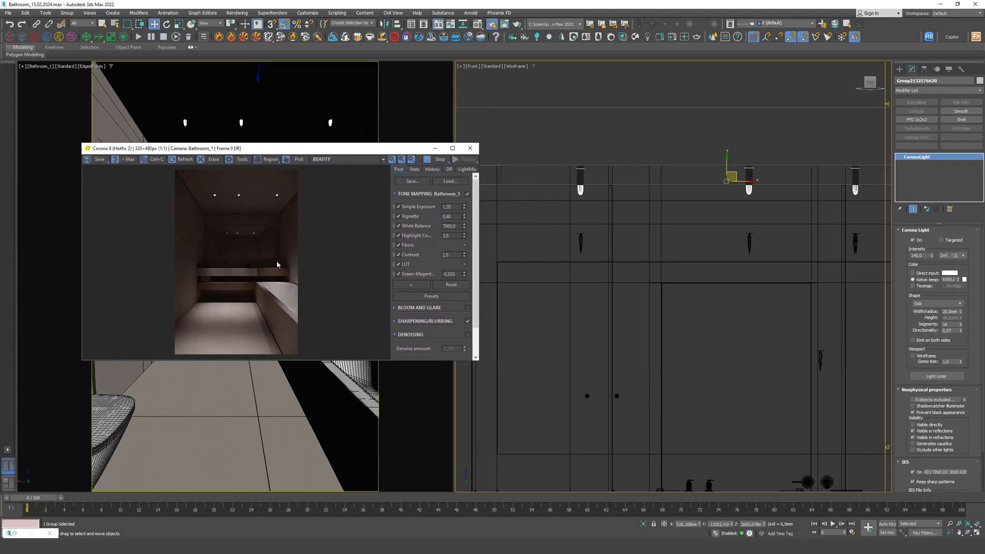
# - Select the lower row of spotlights and inspect their layout relative to the ceiling lights in the Top and Front views
pyautogui.click(749, 243)
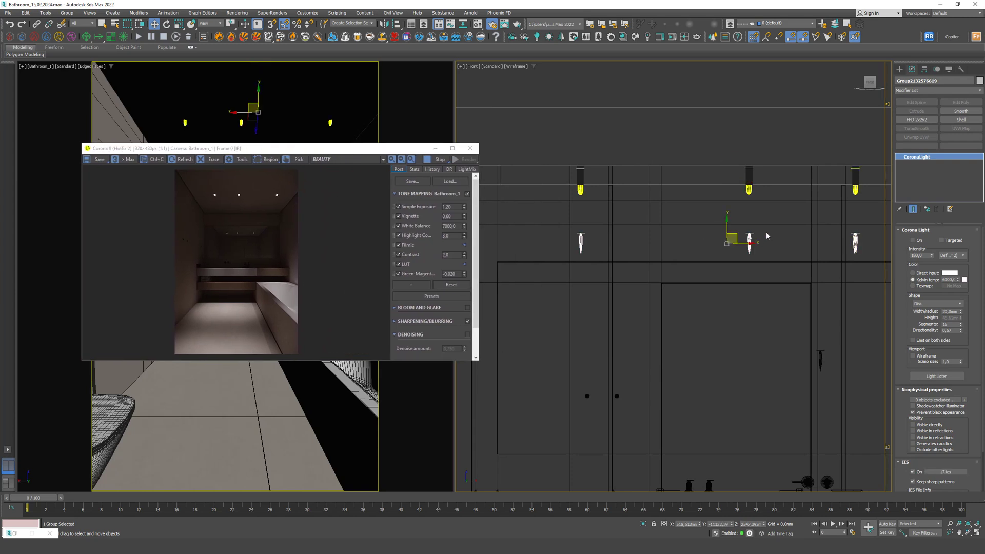
pyautogui.press('t')
pyautogui.scroll(-6, 670, 296)
pyautogui.click(700, 278)
pyautogui.moveTo(675, 267); pyautogui.dragTo(728, 284, button='middle')
pyautogui.click(710, 353)
pyautogui.moveTo(672, 149); pyautogui.dragTo(793, 179, button='middle')
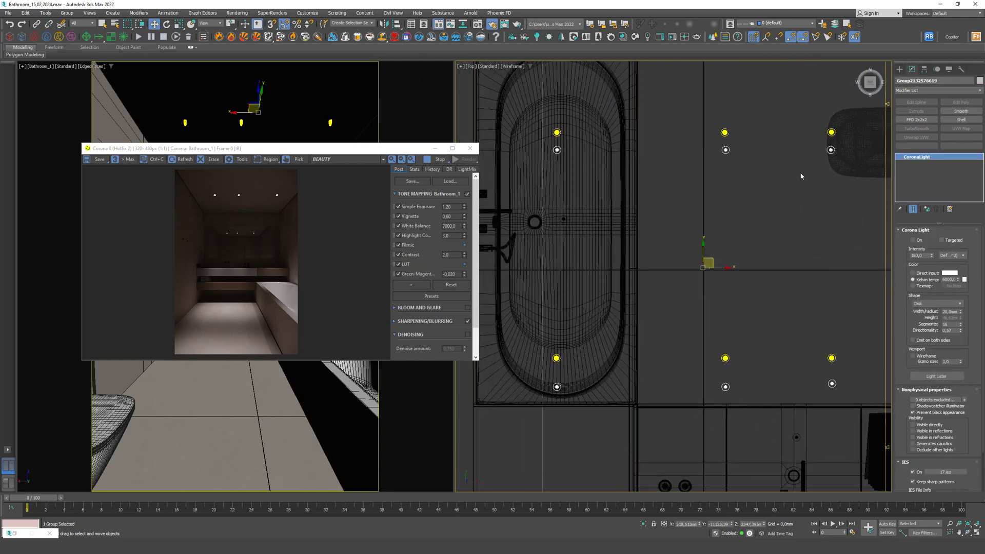
pyautogui.press('f')
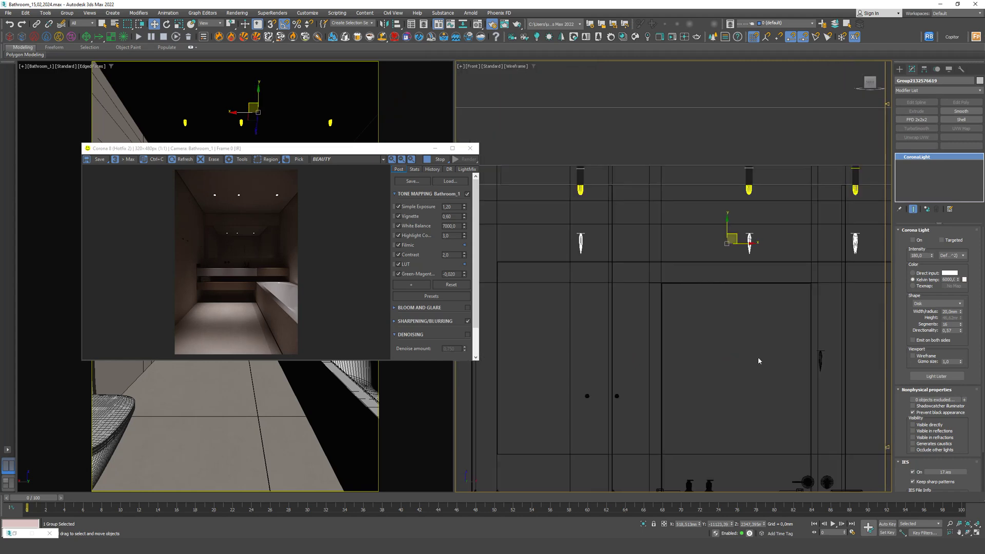
# - Compare the mounting heights and light shapes of the lower spotlights and the recessed ceiling spotlights in the Front view
pyautogui.moveTo(754, 234); pyautogui.dragTo(664, 239, button='middle')
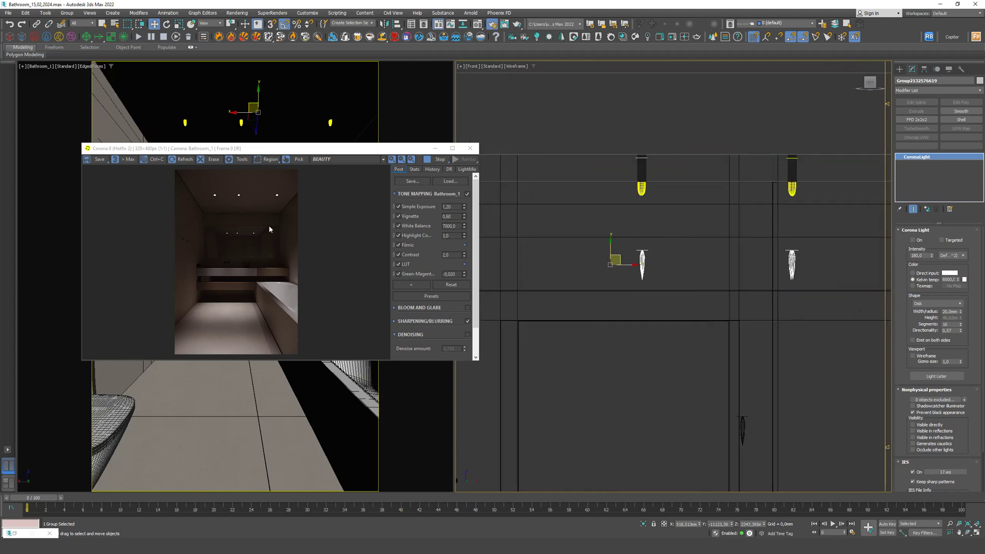
pyautogui.scroll(5, 802, 243)
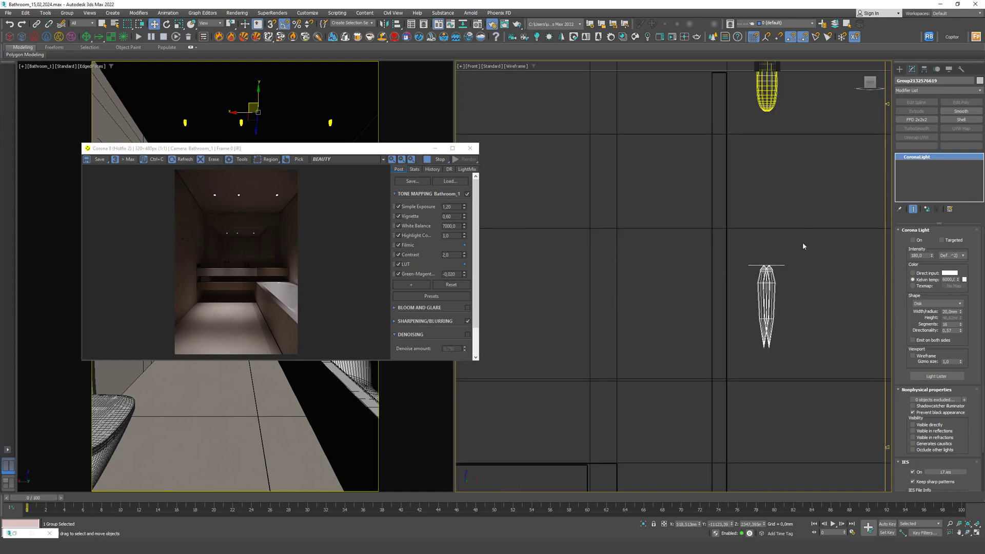
pyautogui.click(802, 242)
pyautogui.moveTo(813, 186); pyautogui.dragTo(787, 232, button='middle')
pyautogui.scroll(3, 787, 236)
pyautogui.click(708, 266)
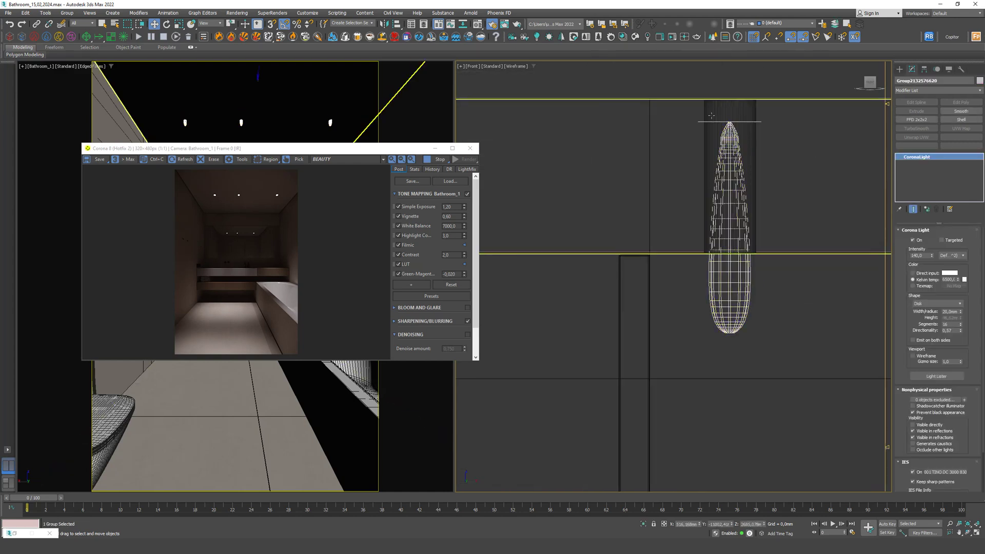
pyautogui.scroll(-4, 763, 119)
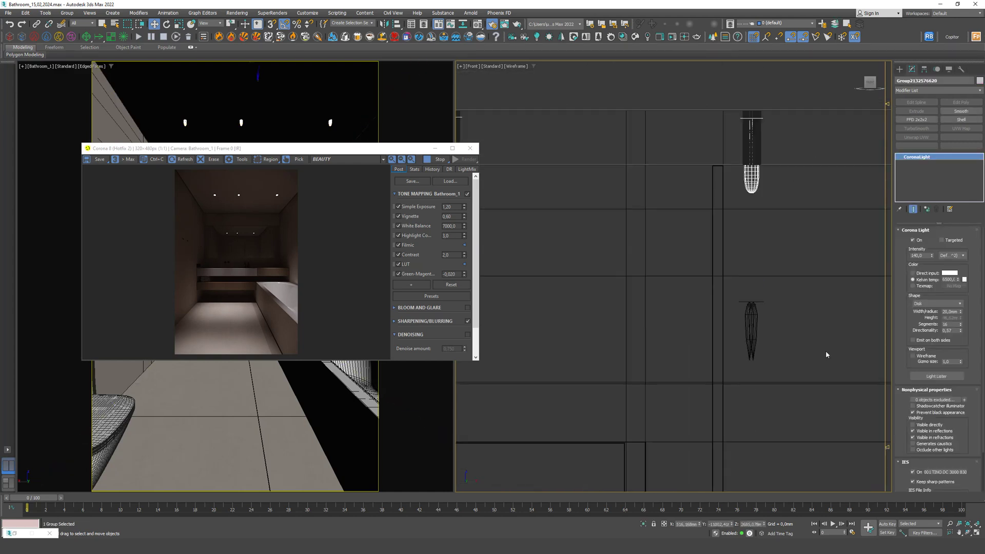
# - Switch on the lower spotlight group and reposition the frame buffer to review the interactive render
pyautogui.click(826, 354)
pyautogui.scroll(3, 774, 337)
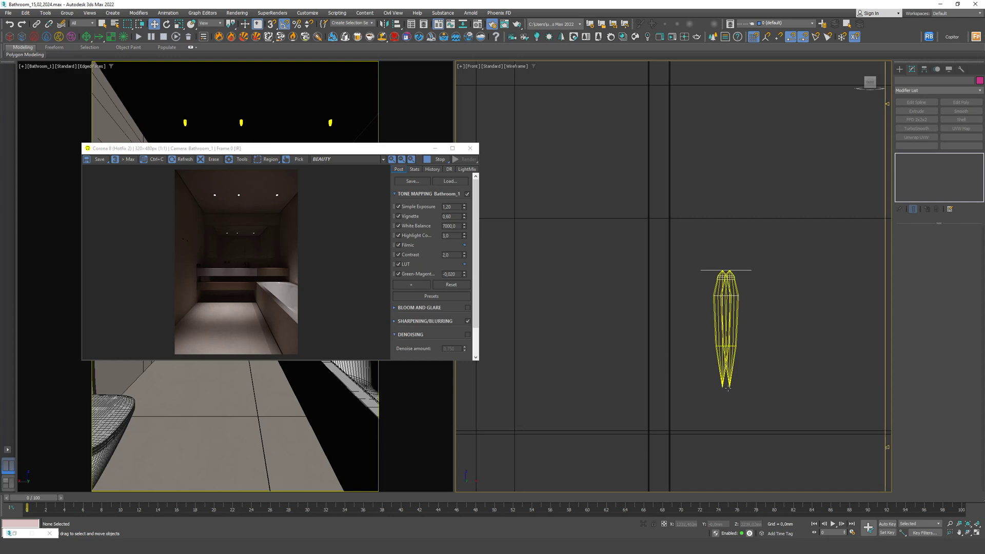
pyautogui.click(733, 382)
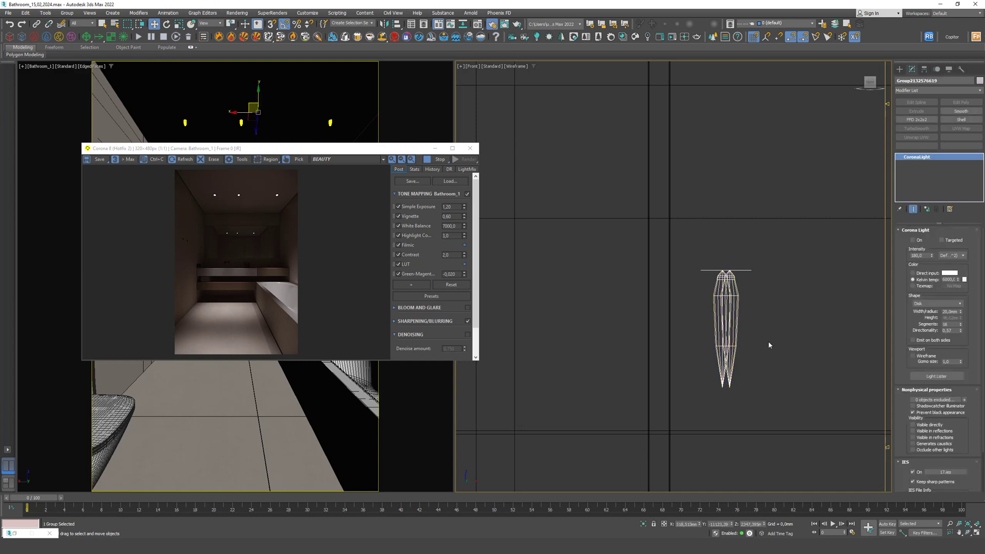
pyautogui.click(913, 240)
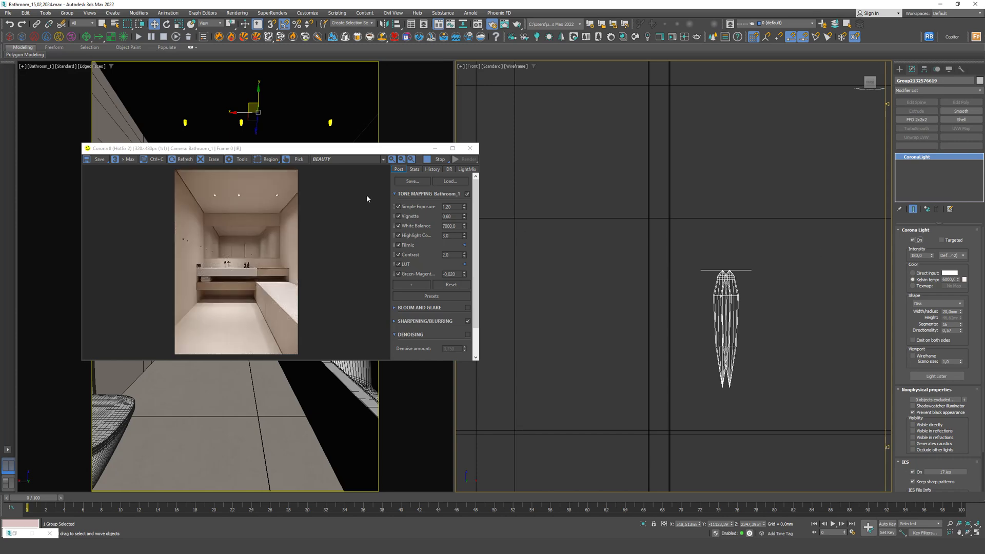
pyautogui.moveTo(342, 153); pyautogui.dragTo(423, 126)
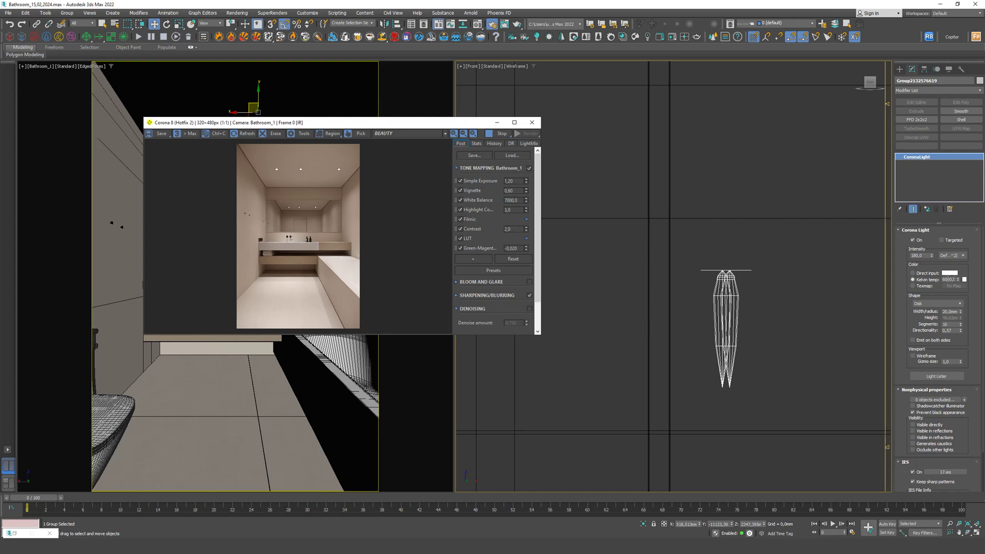
# - Compare the positions of the lower spotlights and the recessed ceiling spotlights in the Front and Top views
pyautogui.scroll(-4, 686, 217)
pyautogui.click(707, 123)
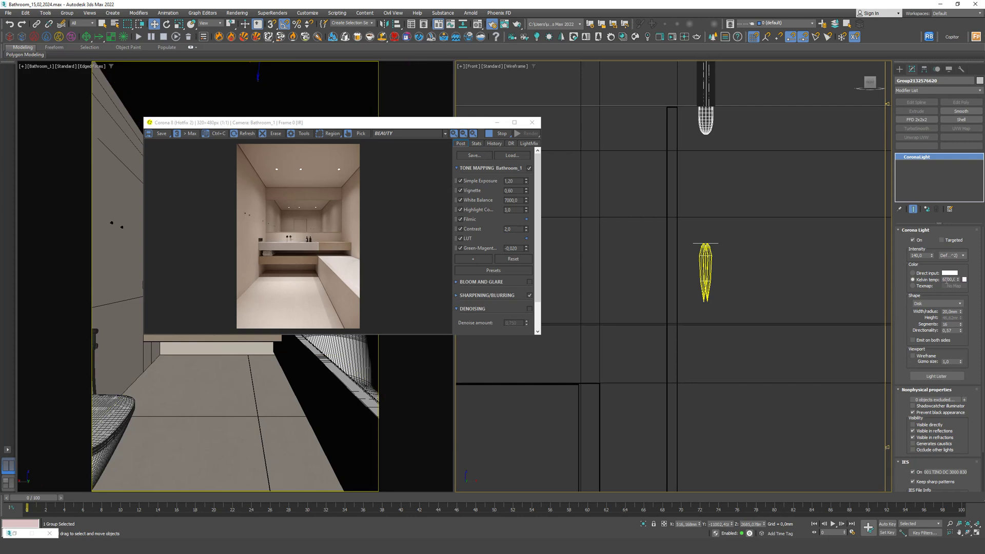
pyautogui.click(706, 121)
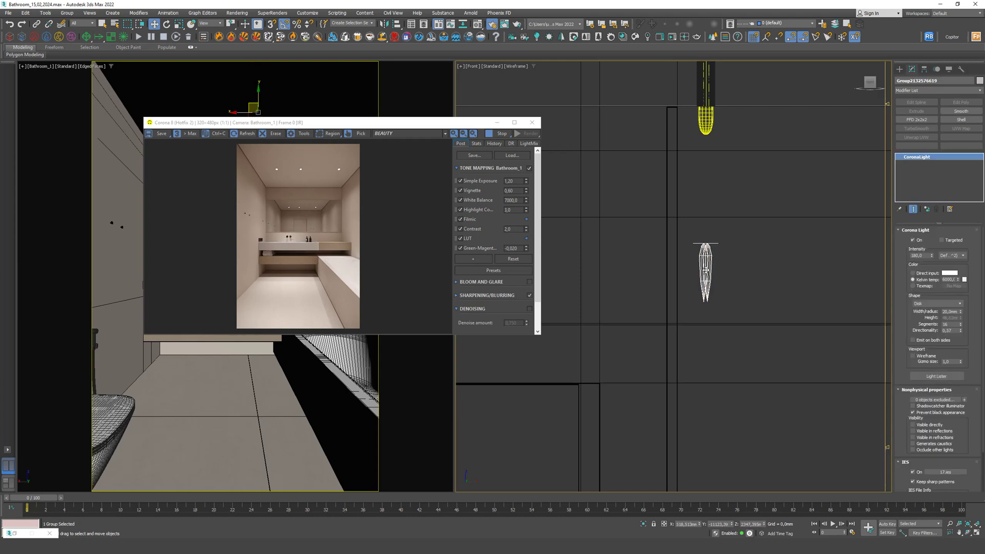
pyautogui.press('t')
pyautogui.scroll(5, 752, 317)
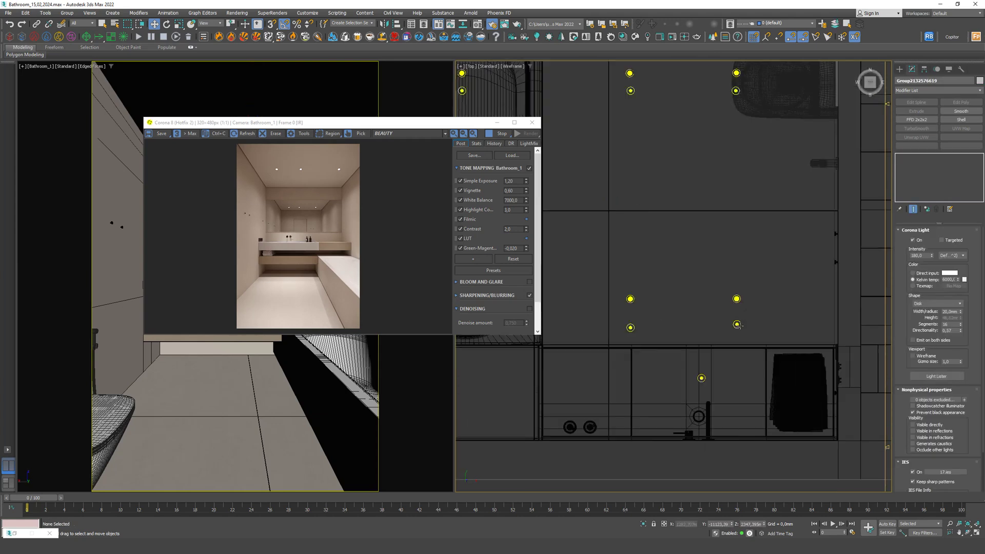
pyautogui.moveTo(753, 309); pyautogui.dragTo(763, 343, button='middle')
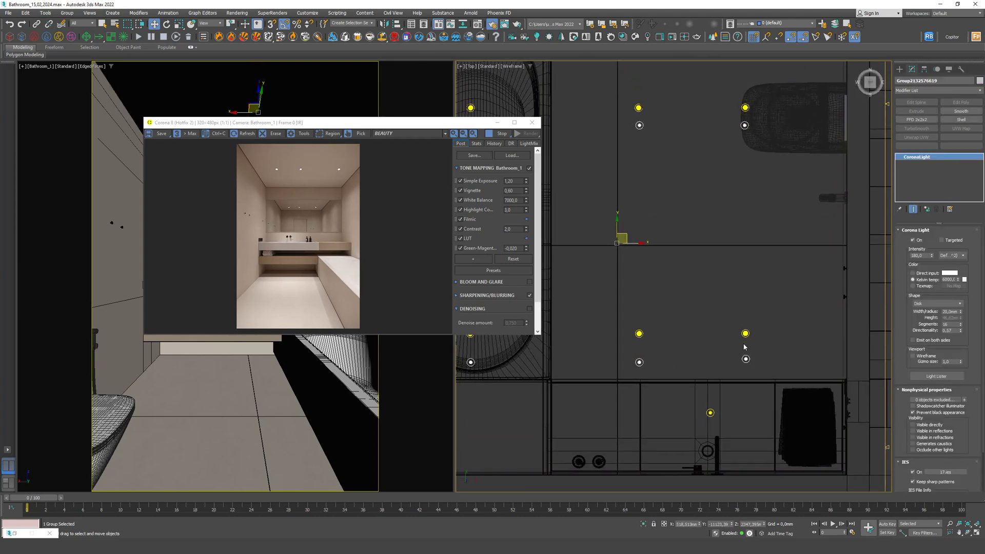
pyautogui.press('f')
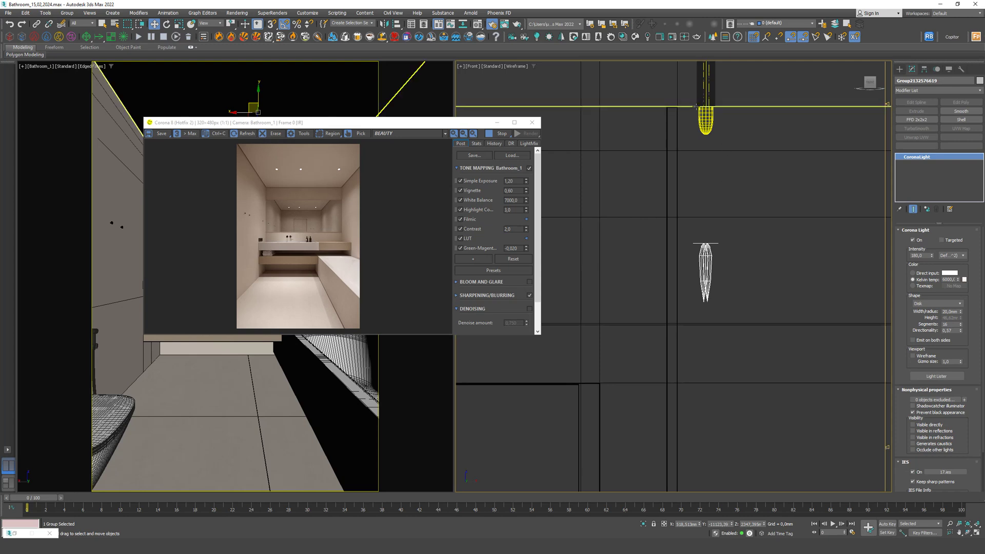
pyautogui.scroll(-6, 772, 196)
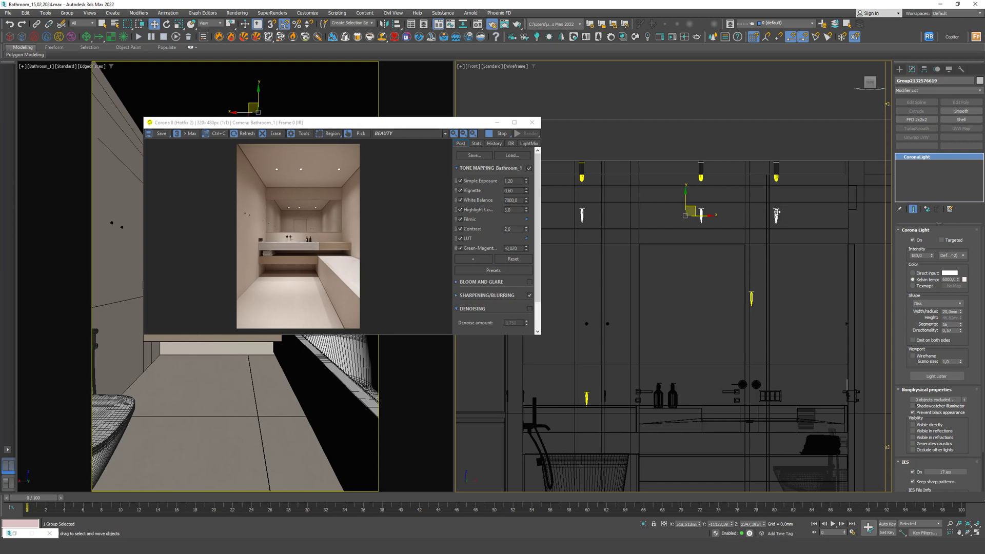
# - Select the single spotlight above the washbasin and inspect its placement in the Top and Front views
pyautogui.click(775, 270)
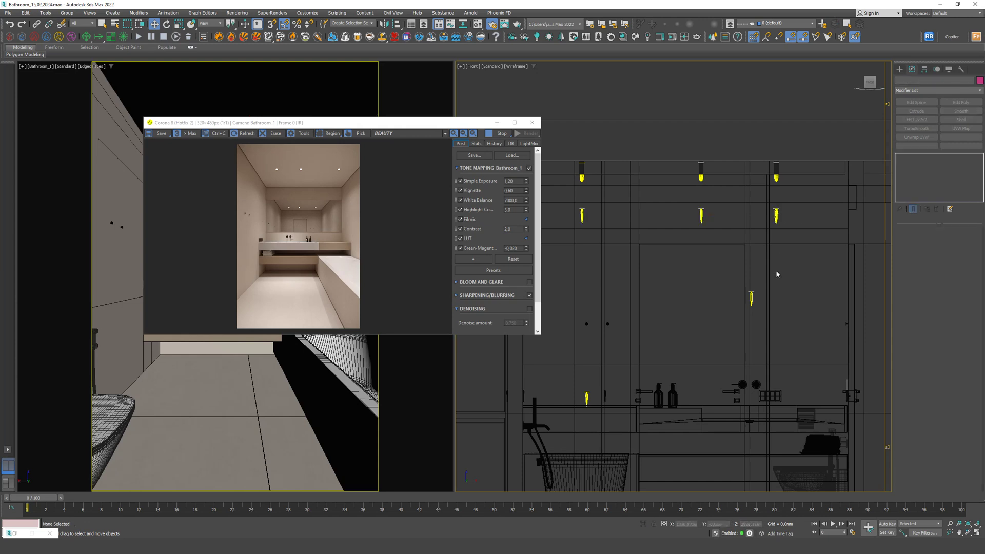
pyautogui.click(752, 298)
pyautogui.press('t')
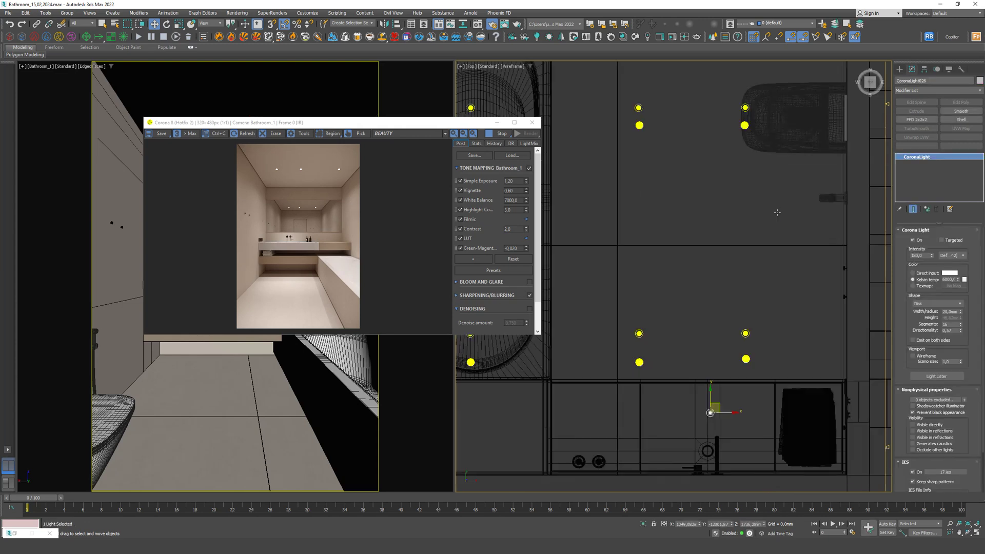
pyautogui.press('f')
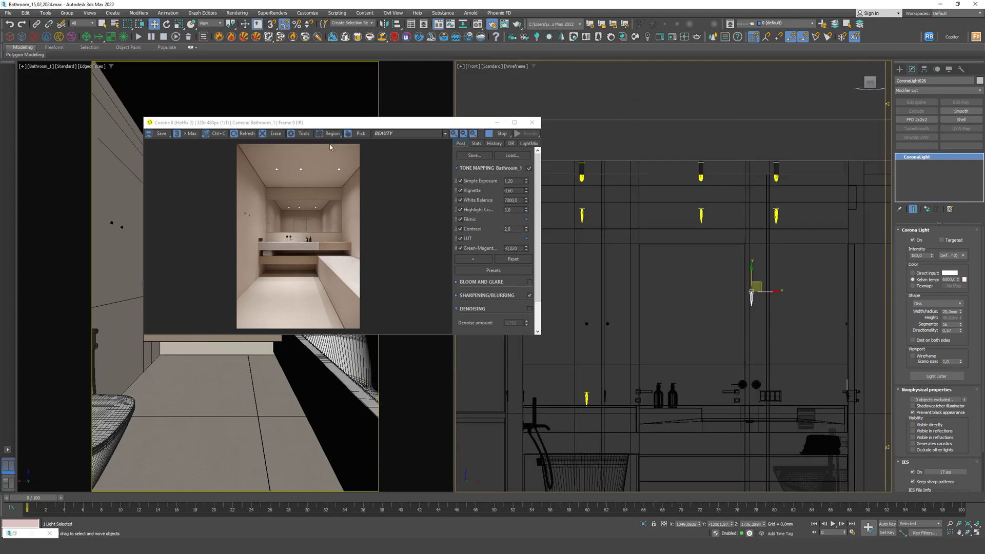
# - Try moving the washbasin spotlight away from the vanity into the room and check the washbasin area with a render region
pyautogui.moveTo(288, 122); pyautogui.dragTo(245, 122)
pyautogui.moveTo(693, 317); pyautogui.dragTo(695, 318, button='middle')
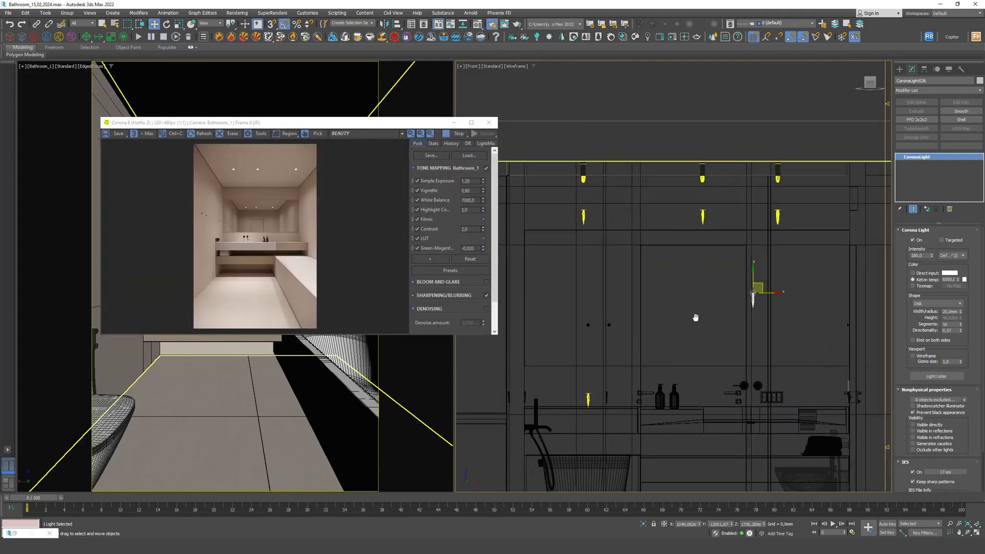
pyautogui.press('t')
pyautogui.moveTo(706, 398); pyautogui.dragTo(706, 157)
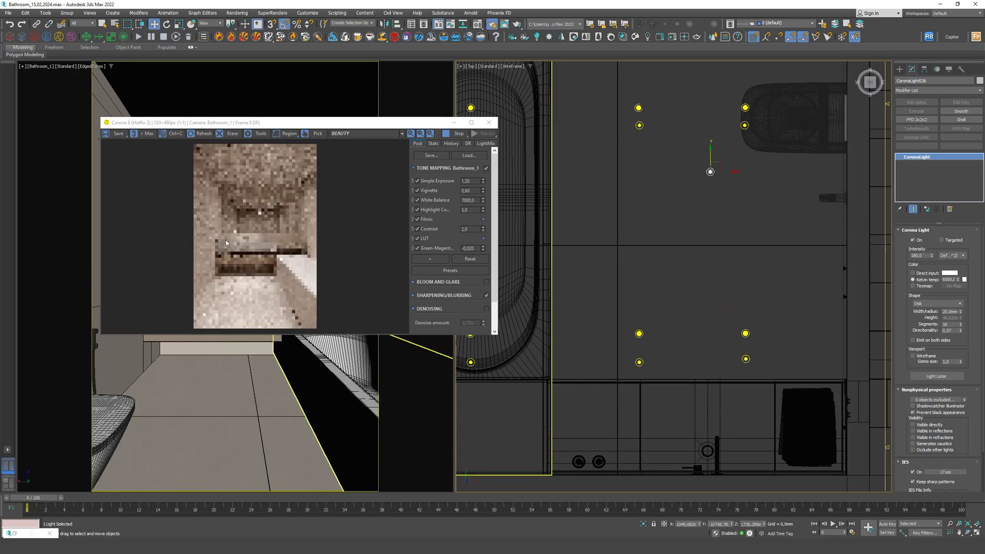
pyautogui.click(286, 133)
pyautogui.moveTo(202, 217); pyautogui.dragTo(286, 301)
pyautogui.click(281, 223)
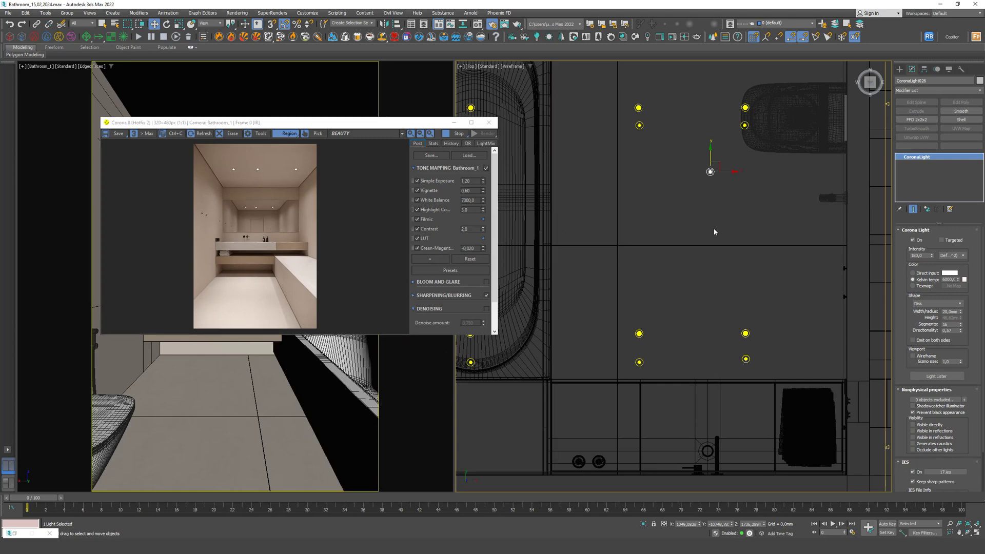
# - Undo the spotlight's move and compare the washbasin area in a new render region
pyautogui.hotkey('ctrl', 'z')
pyautogui.moveTo(208, 219); pyautogui.dragTo(282, 270)
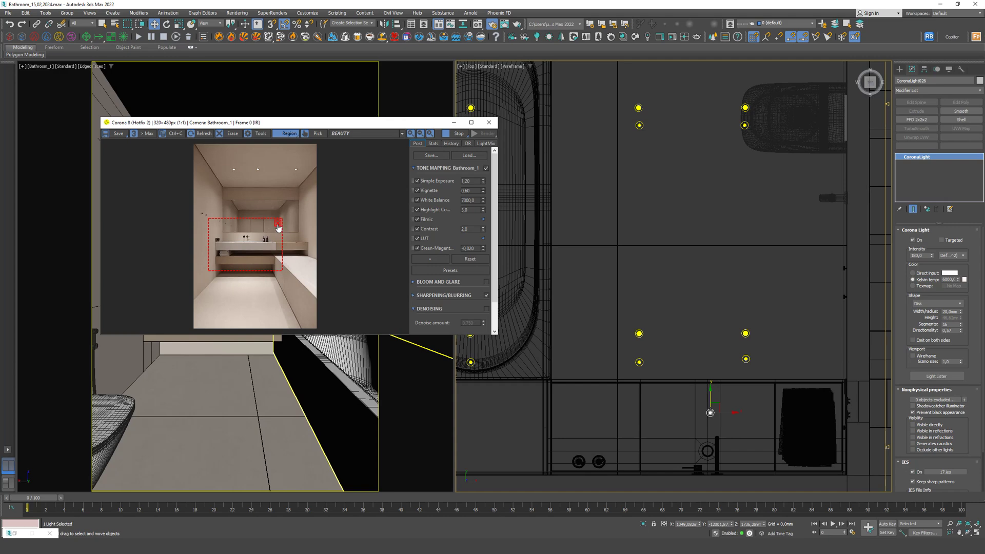
pyautogui.click(277, 226)
# - Select the single spotlight above the bathtub and inspect its placement in the Top view
pyautogui.moveTo(392, 123); pyautogui.dragTo(574, 123)
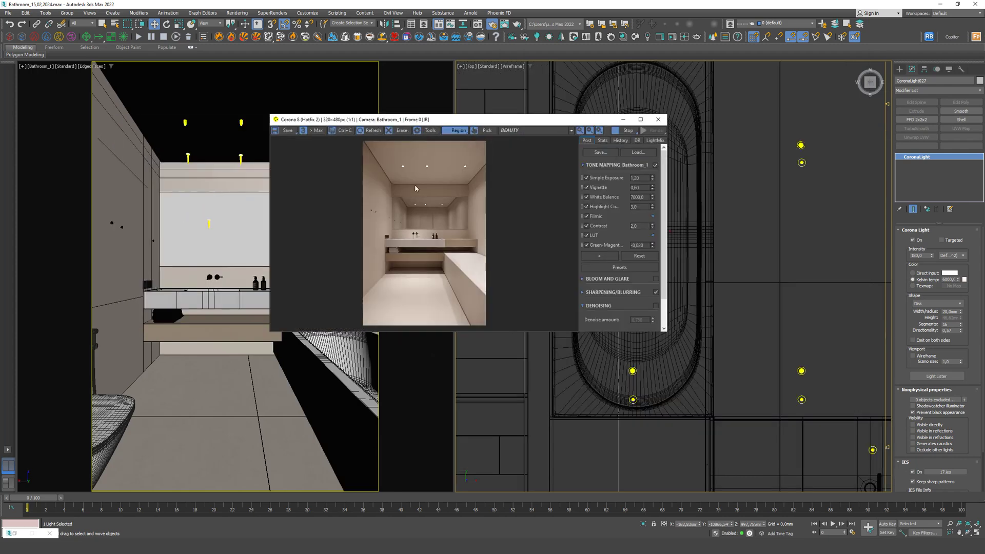
pyautogui.scroll(-4, 771, 260)
pyautogui.moveTo(836, 195); pyautogui.dragTo(824, 202, button='middle')
pyautogui.scroll(5, 824, 202)
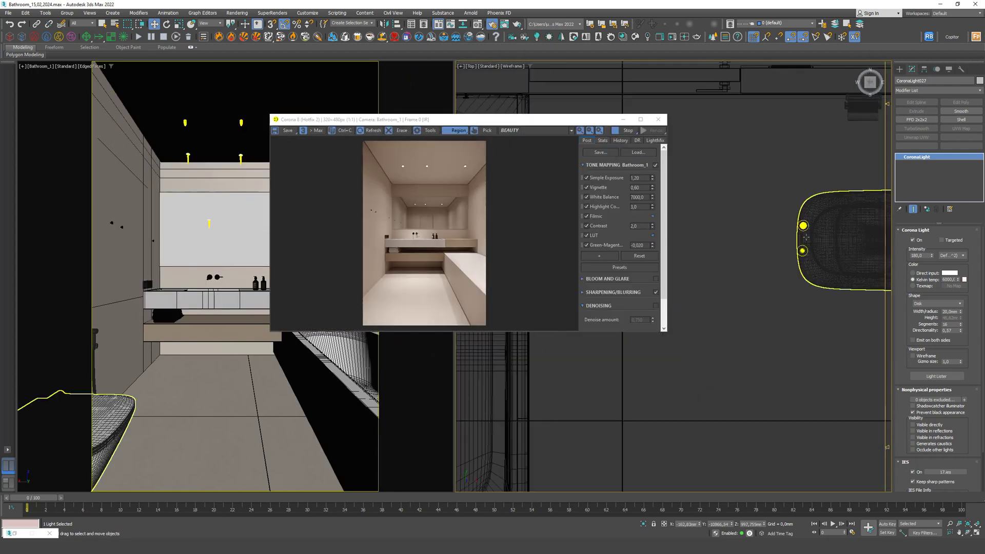
pyautogui.moveTo(498, 125); pyautogui.dragTo(380, 120)
pyautogui.scroll(-5, 721, 167)
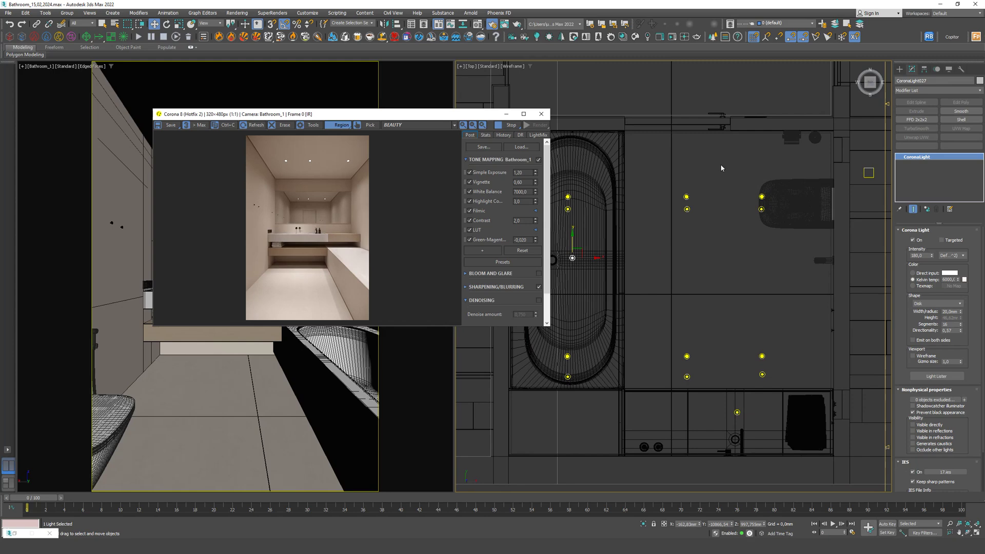
# - Switch on the rectangular strip light behind the mirror and mark a render region around the mirror
pyautogui.click(737, 412)
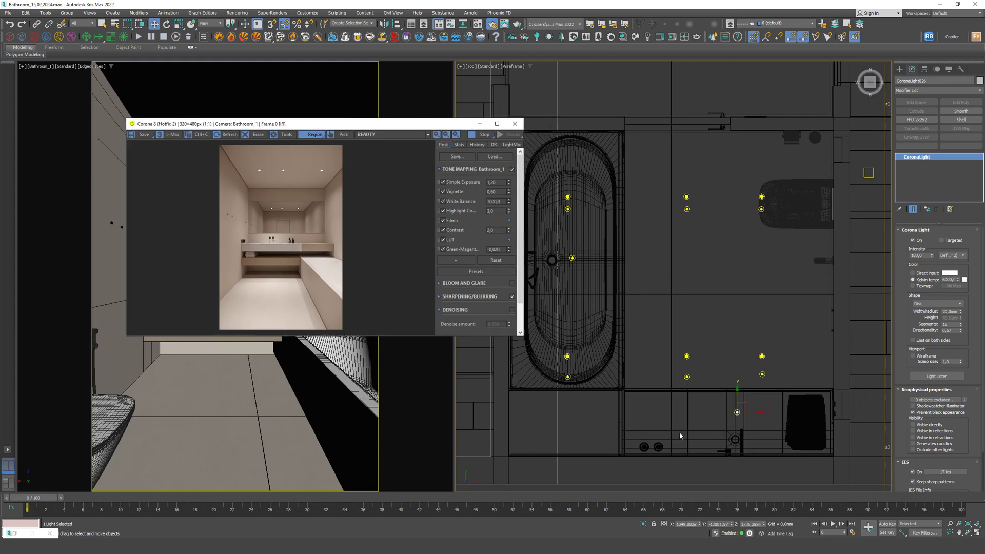
pyautogui.scroll(6, 641, 449)
pyautogui.moveTo(607, 459); pyautogui.dragTo(715, 303, button='middle')
pyautogui.scroll(6, 708, 327)
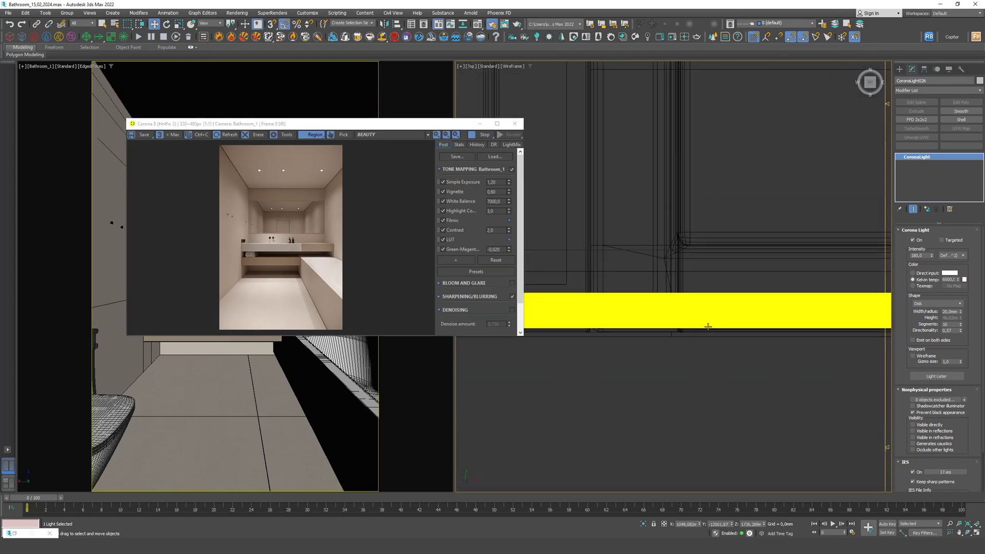
pyautogui.click(727, 329)
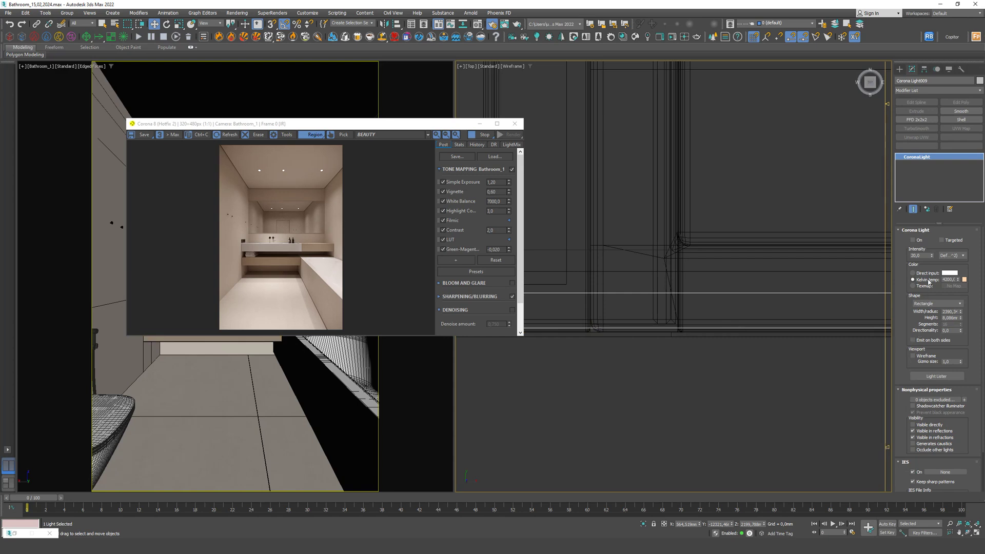
pyautogui.moveTo(237, 193); pyautogui.dragTo(342, 247)
pyautogui.click(338, 198)
# - Enlarge the frame buffer and the interactive render to 614×921 px to review the mirror's strip lighting
pyautogui.moveTo(404, 125); pyautogui.dragTo(545, 85)
pyautogui.moveTo(663, 295); pyautogui.dragTo(664, 456)
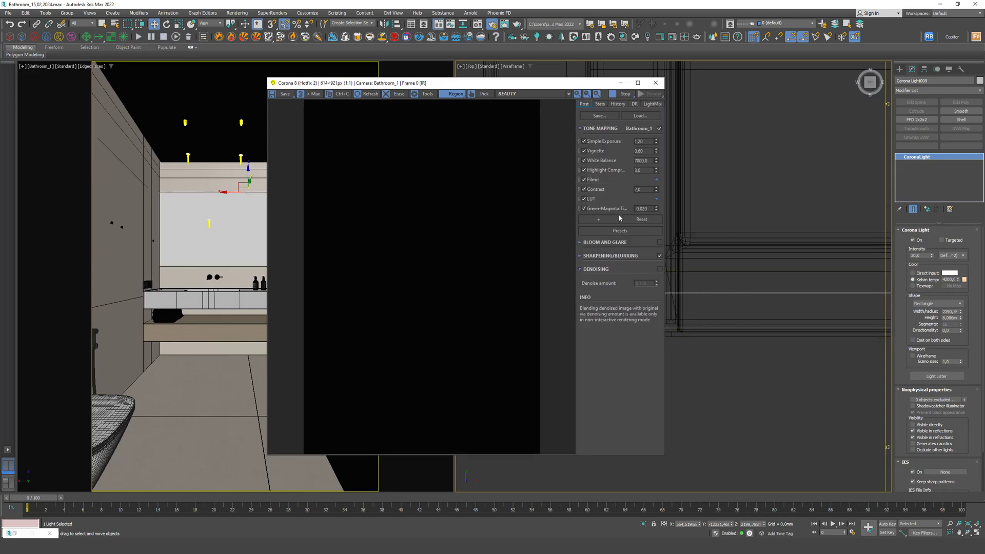
pyautogui.moveTo(575, 87); pyautogui.dragTo(439, 96)
pyautogui.scroll(-8, 729, 250)
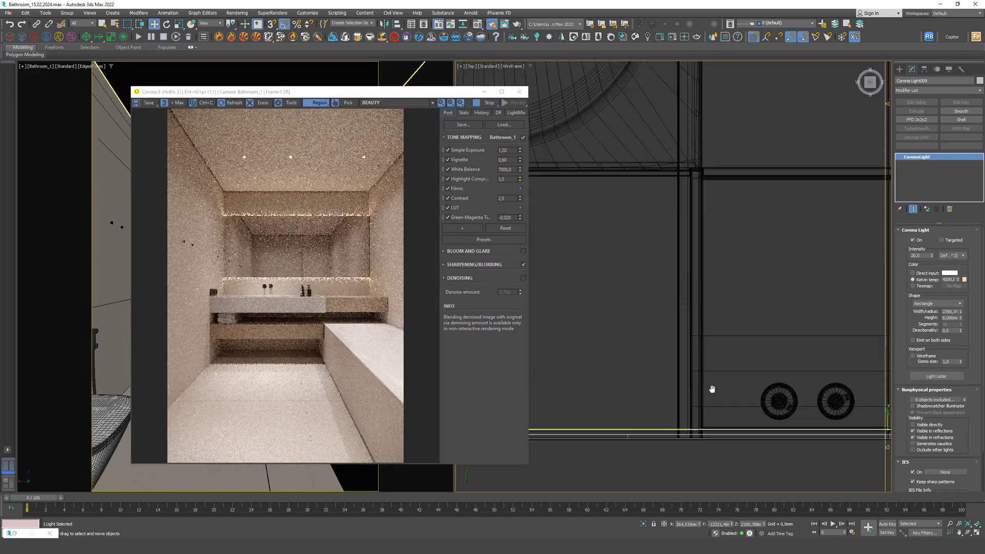
# - Find the strip light along the bathtub's base in the Top view and switch it on
pyautogui.moveTo(682, 218); pyautogui.dragTo(624, 423, button='middle')
pyautogui.scroll(8, 636, 246)
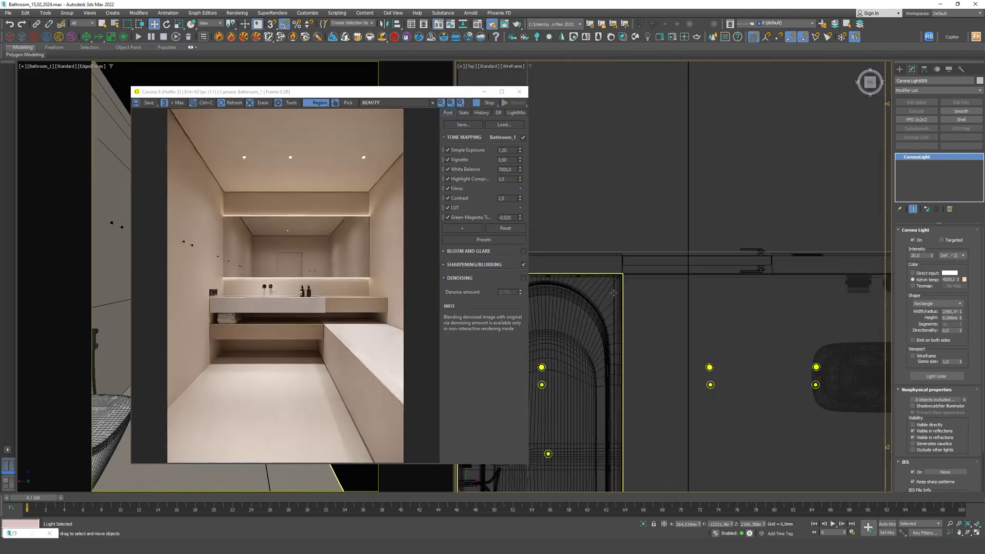
pyautogui.click(730, 303)
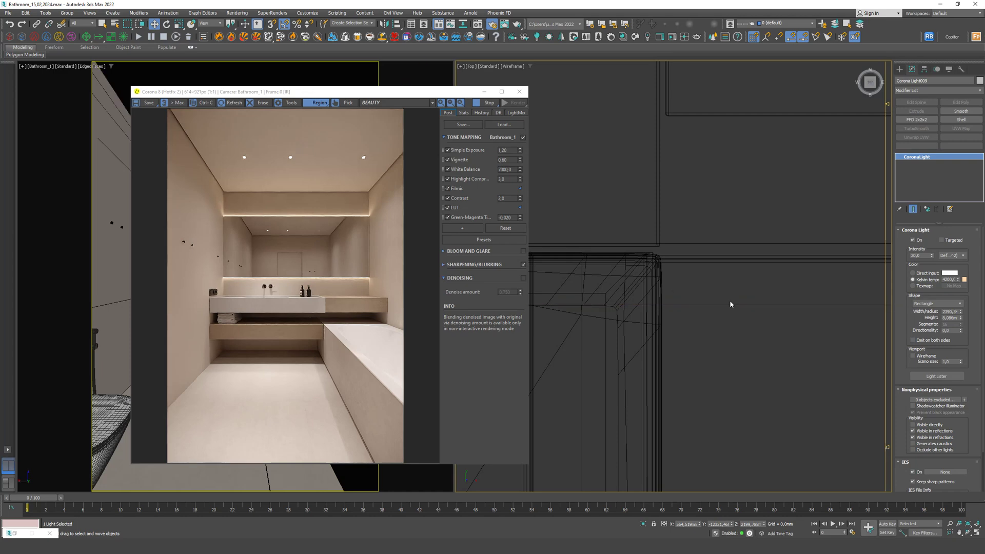
pyautogui.scroll(-3, 730, 303)
pyautogui.click(655, 345)
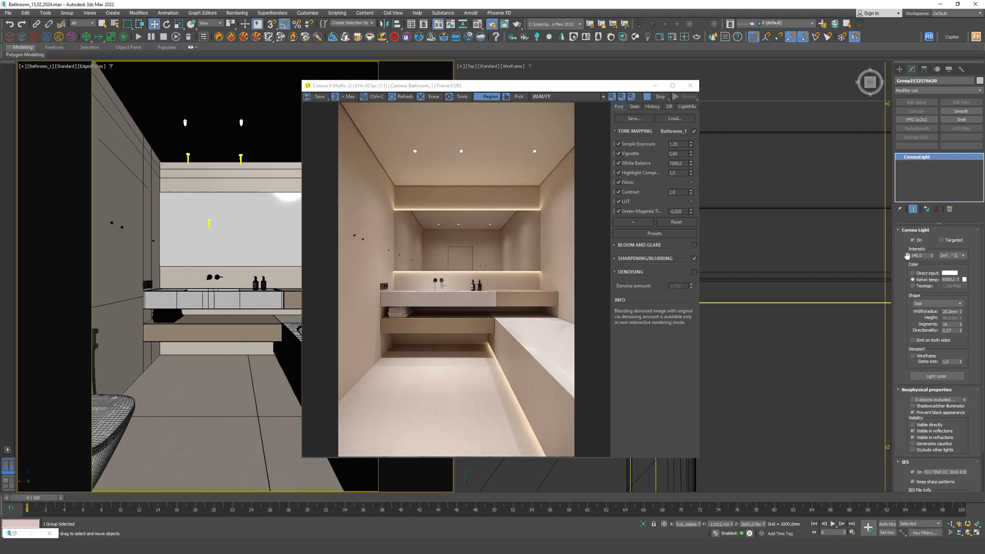
# - Try an intensity of 250 on the recessed ceiling spotlights, compare it using render regions, and restore 140
pyautogui.doubleClick(922, 255)
pyautogui.write('250,')
pyautogui.press('Return')
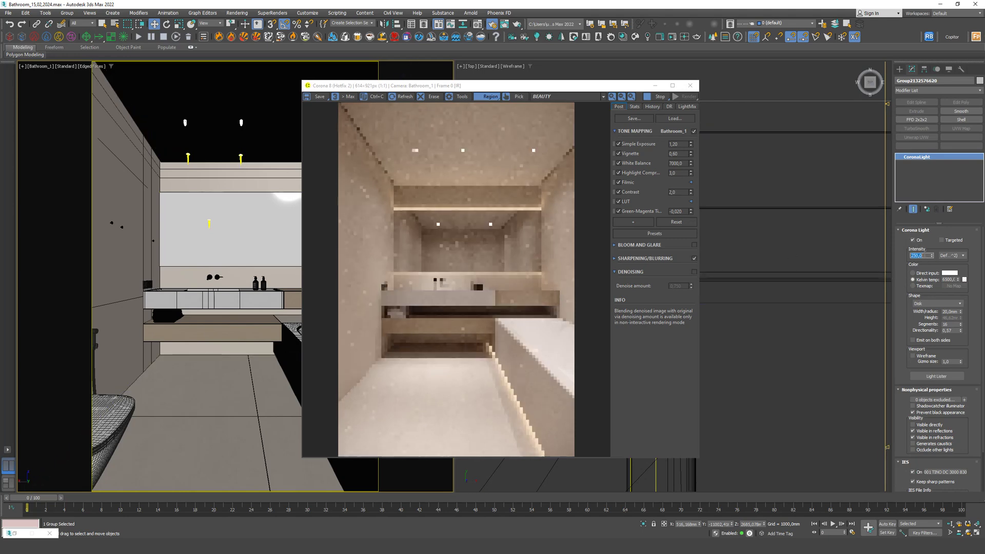
pyautogui.moveTo(387, 170); pyautogui.dragTo(574, 441)
pyautogui.moveTo(543, 341); pyautogui.dragTo(498, 346)
pyautogui.click(525, 180)
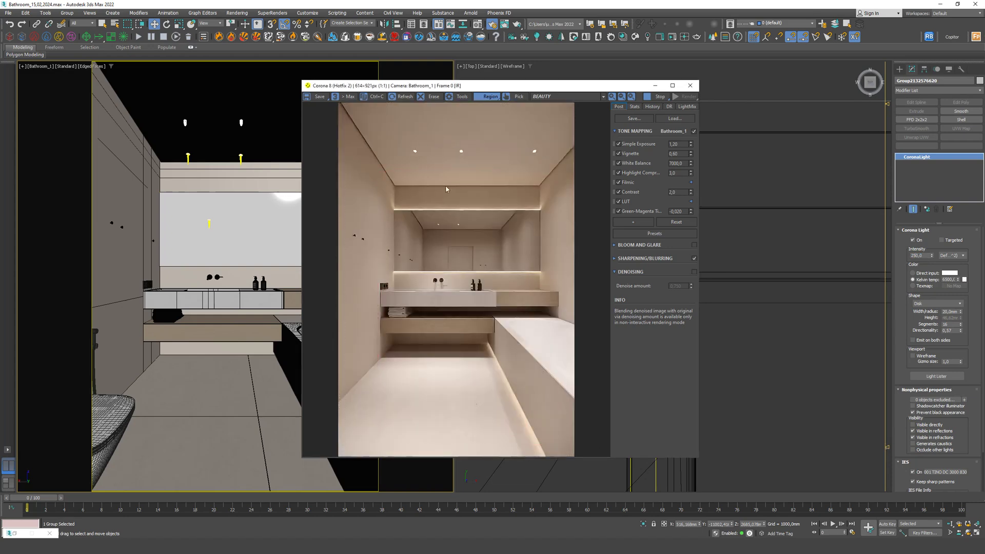
pyautogui.doubleClick(919, 255)
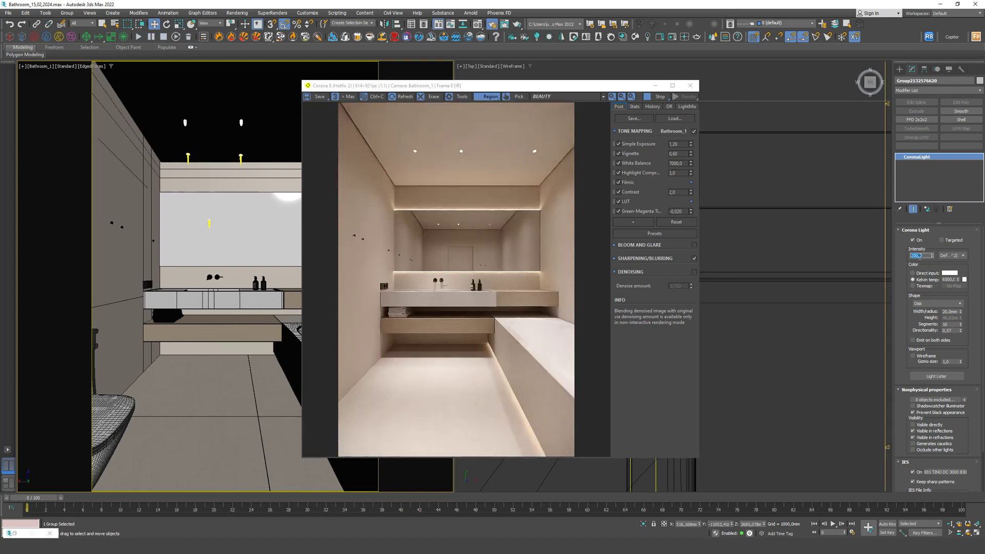
pyautogui.press('Return')
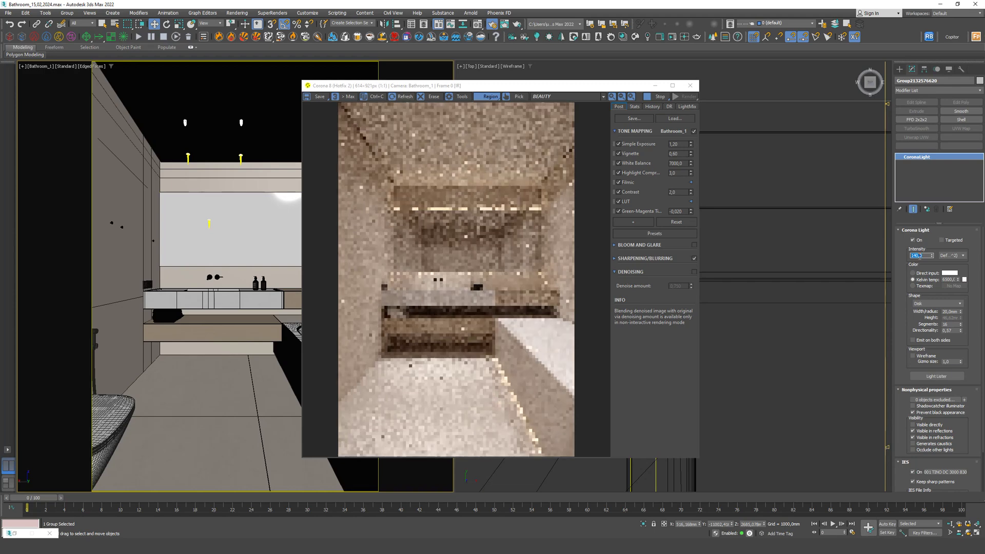
# - Try an intensity of 50 on the lower spotlight group and set it back to 180
pyautogui.click(241, 123)
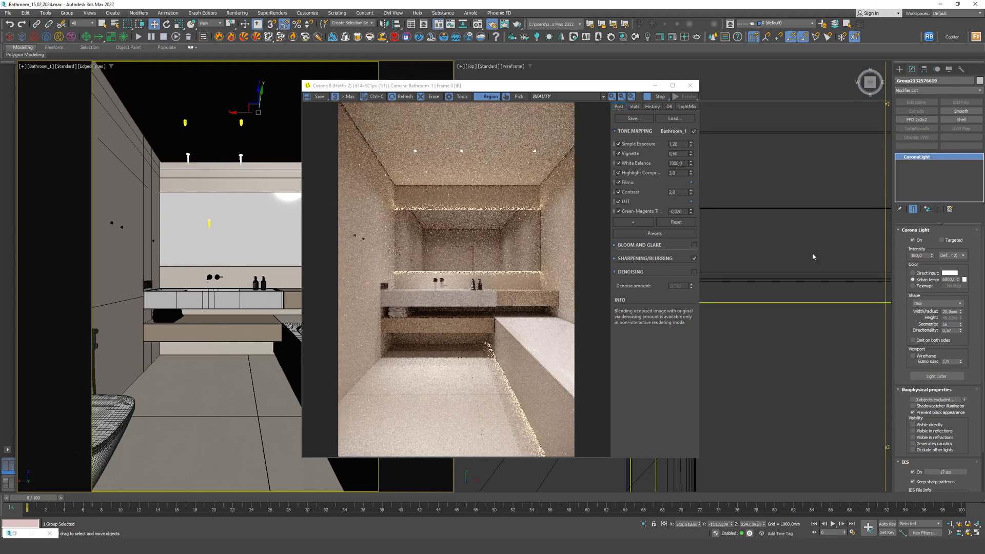
pyautogui.doubleClick(920, 256)
pyautogui.write('50')
pyautogui.press('Return')
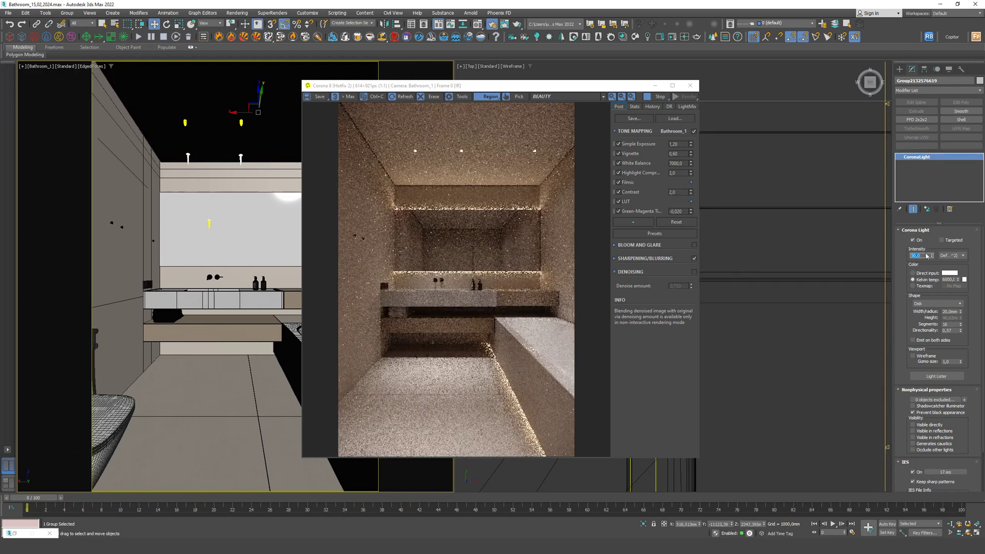
pyautogui.write('180')
pyautogui.press('Return')
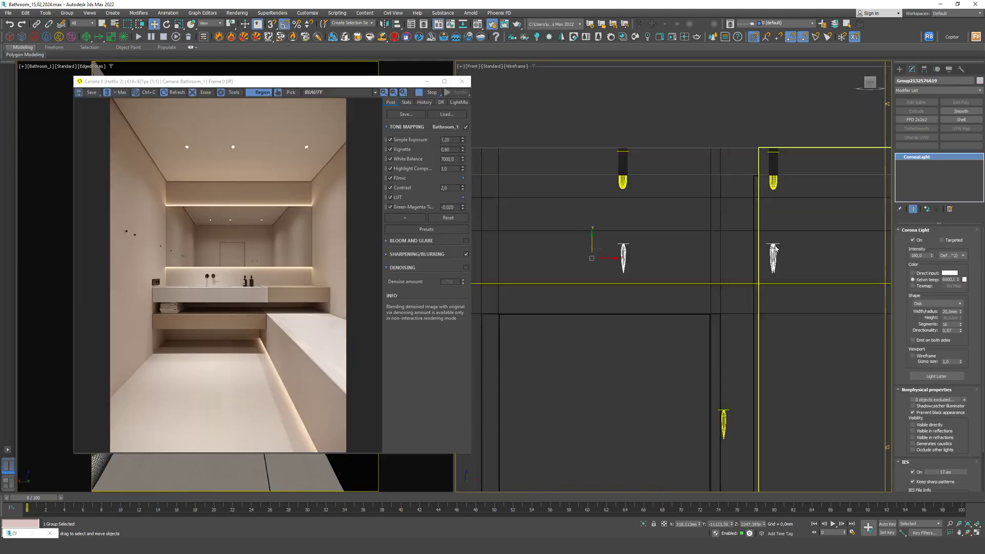
# - Deselect the lower spotlight group and examine the shape of its lights up close in the Front view
pyautogui.scroll(3, 774, 242)
pyautogui.click(800, 270)
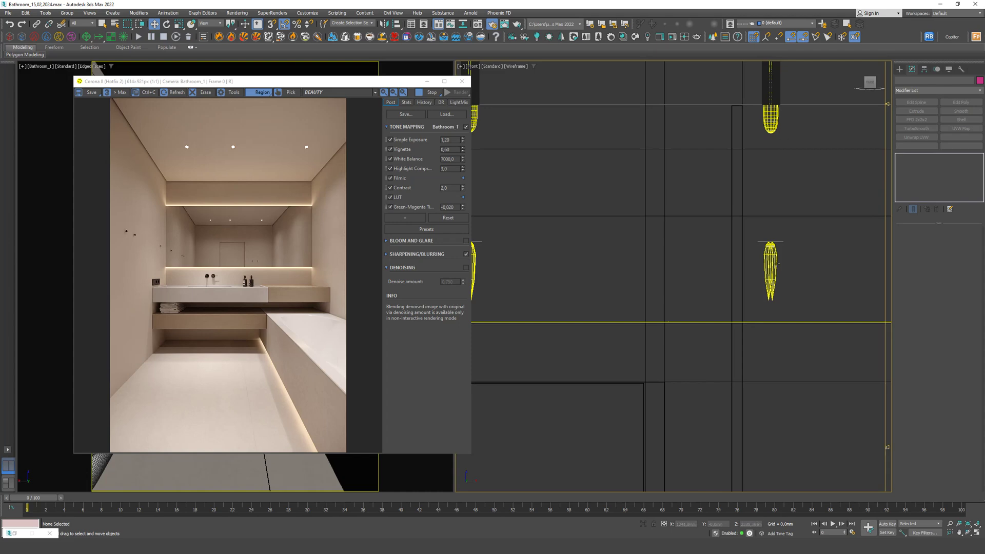
pyautogui.scroll(3, 770, 289)
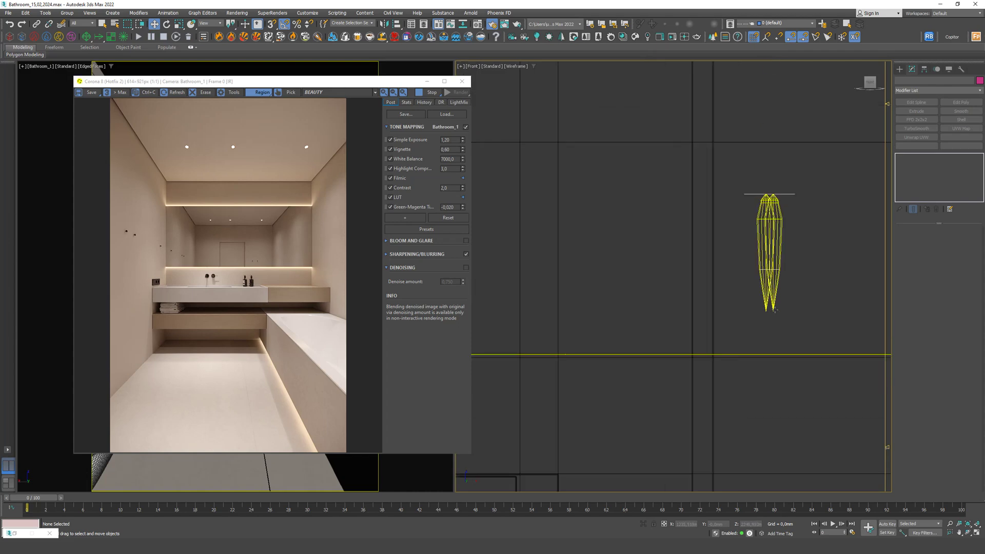
# - Switch the camera viewport to Bathroom_2 to review the lighting from the second angle
pyautogui.moveTo(102, 74)
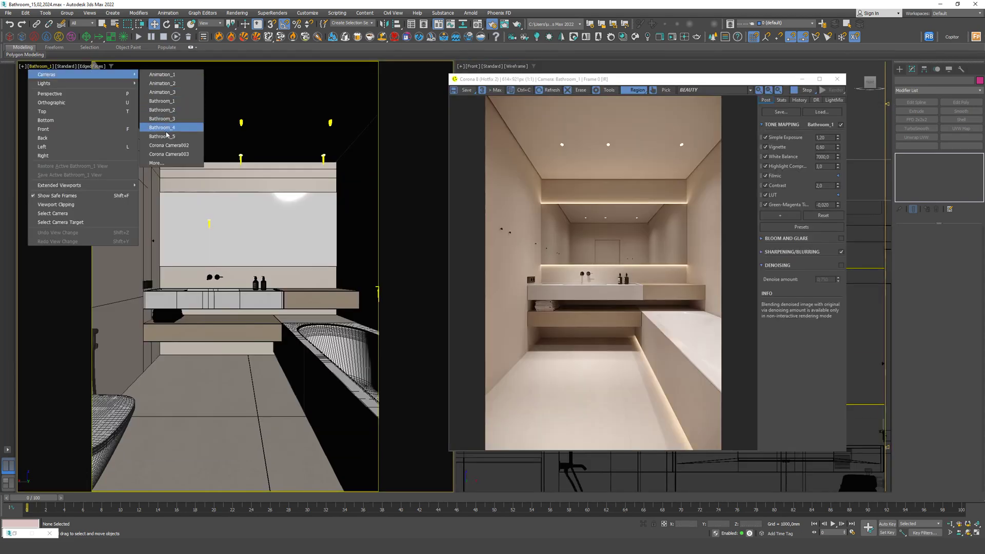
pyautogui.click(172, 109)
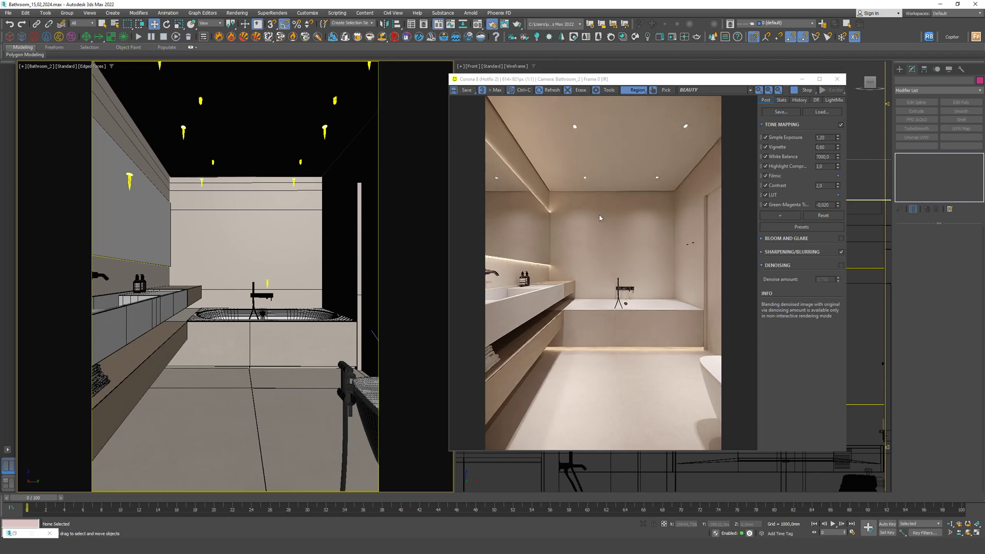
# - Examine the light falling on the bathtub area and back wall in the Bathroom_2 interactive render
pyautogui.moveTo(661, 265); pyautogui.dragTo(589, 317)
pyautogui.moveTo(662, 287); pyautogui.dragTo(681, 294)
pyautogui.click(673, 279)
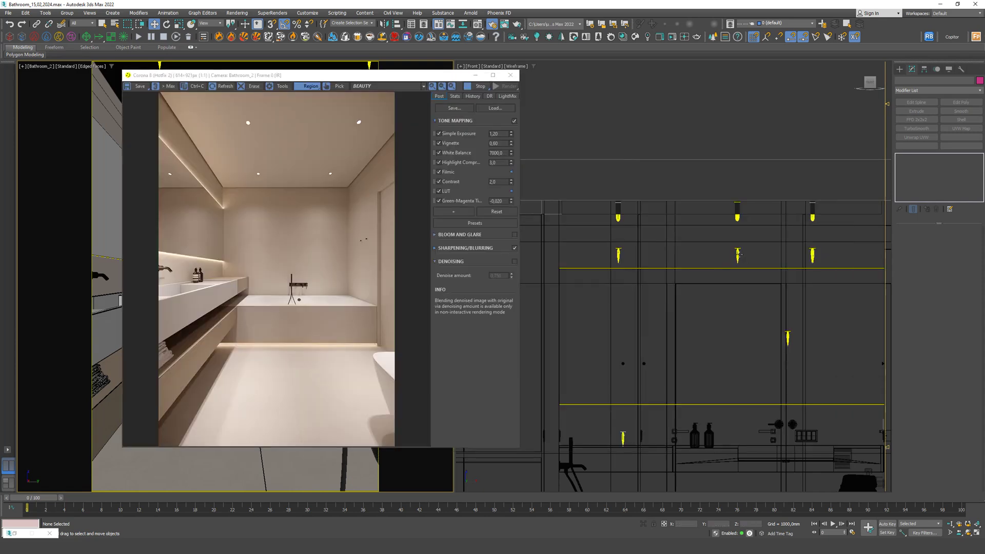
# - Try making the lower spotlight group targeted and aim one light's target diagonally to either side in the Front view
pyautogui.click(739, 257)
pyautogui.scroll(3, 739, 257)
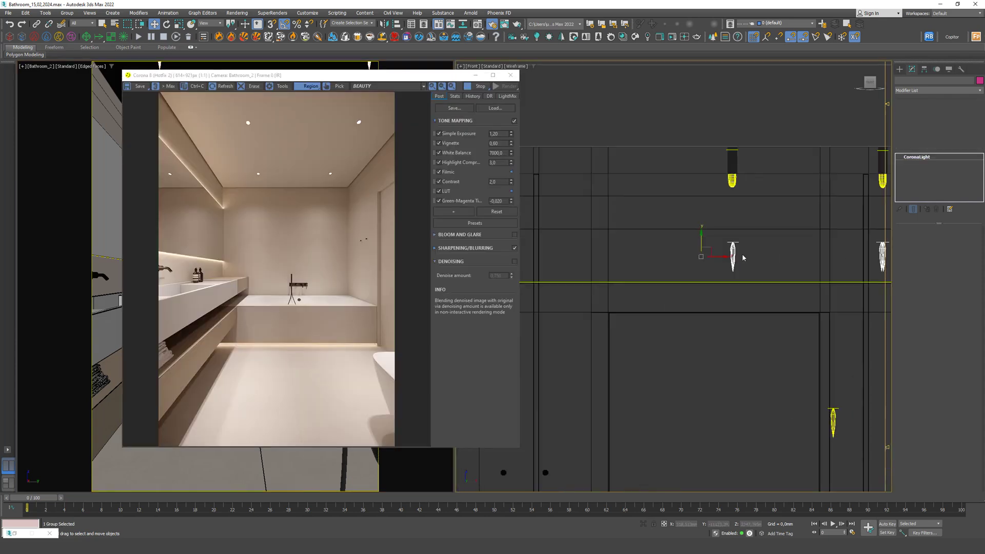
pyautogui.click(942, 240)
pyautogui.moveTo(737, 269); pyautogui.dragTo(581, 351)
pyautogui.scroll(-5, 782, 241)
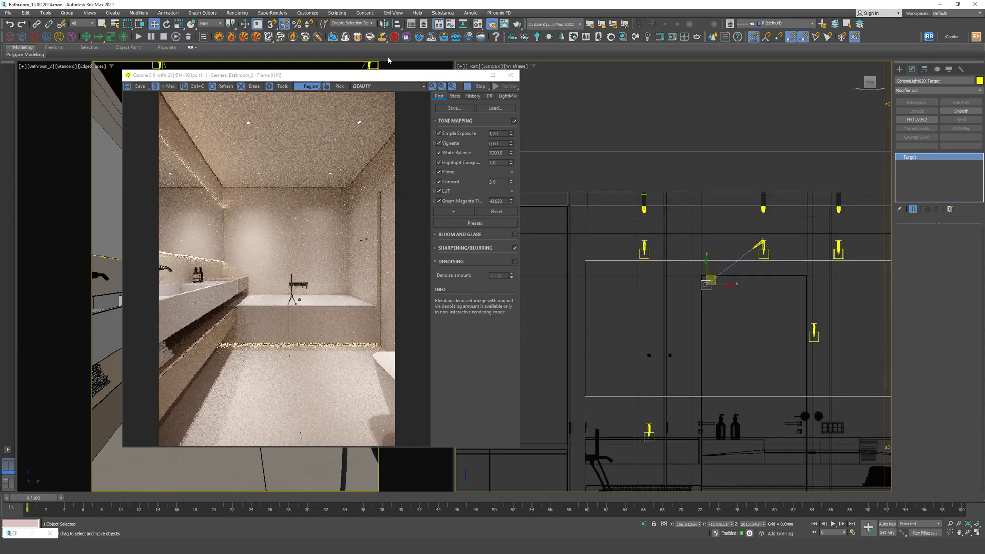
pyautogui.moveTo(379, 77)
pyautogui.mouseDown()
pyautogui.moveTo(775, 82)
pyautogui.moveTo(367, 69)
pyautogui.mouseUp()
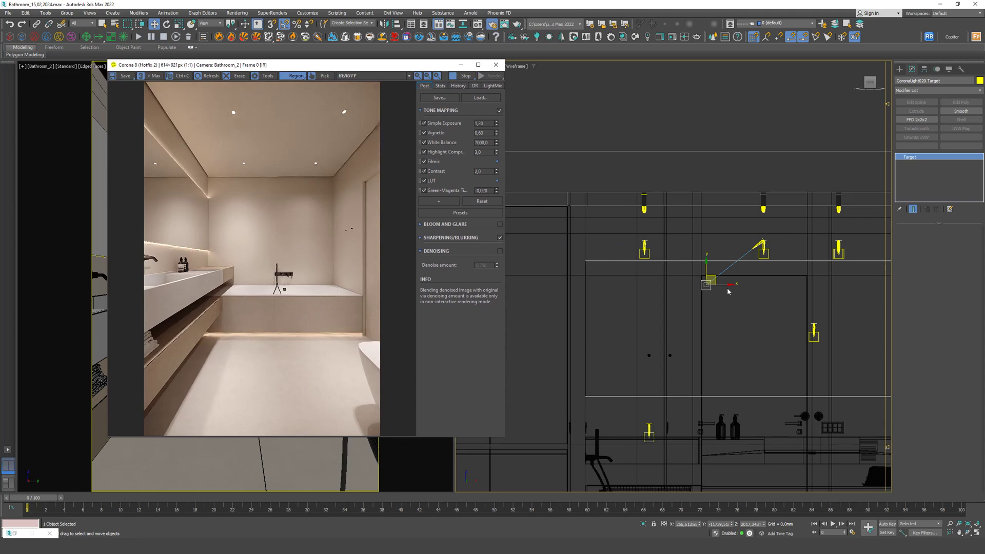
pyautogui.moveTo(710, 281); pyautogui.dragTo(858, 394)
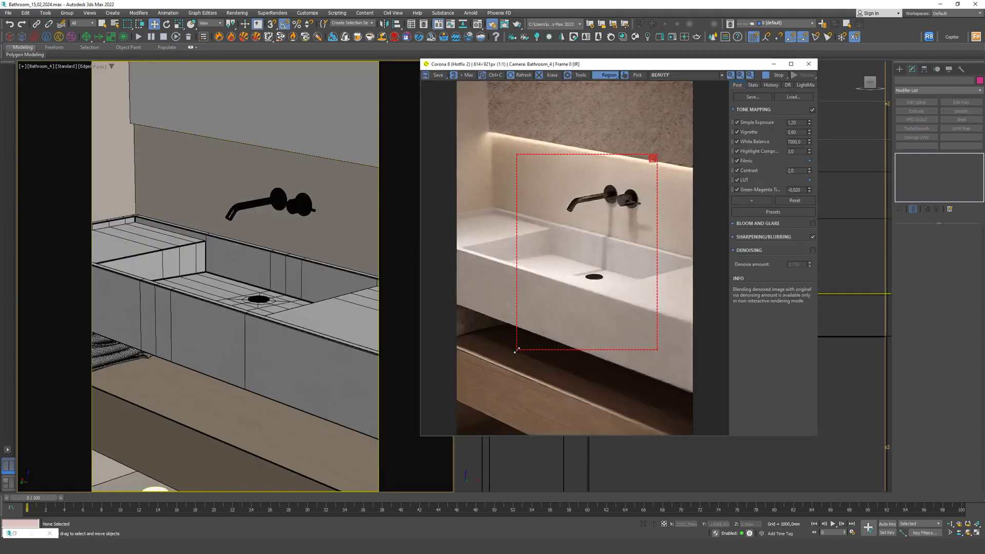
# - Check the light and shadows around the sink and faucet in the Bathroom_4 camera using a render region, and clear the region
pyautogui.moveTo(656, 163); pyautogui.dragTo(629, 203)
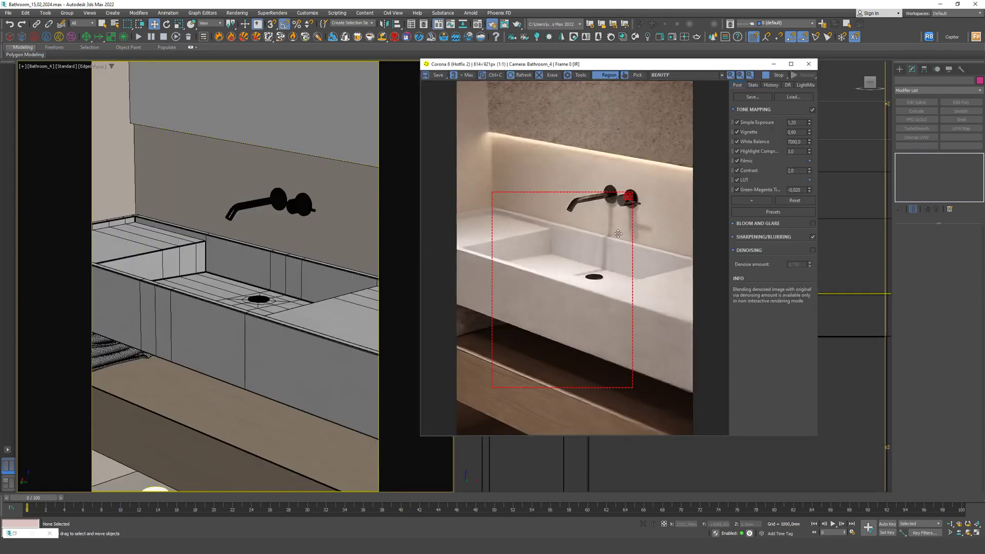
pyautogui.click(629, 198)
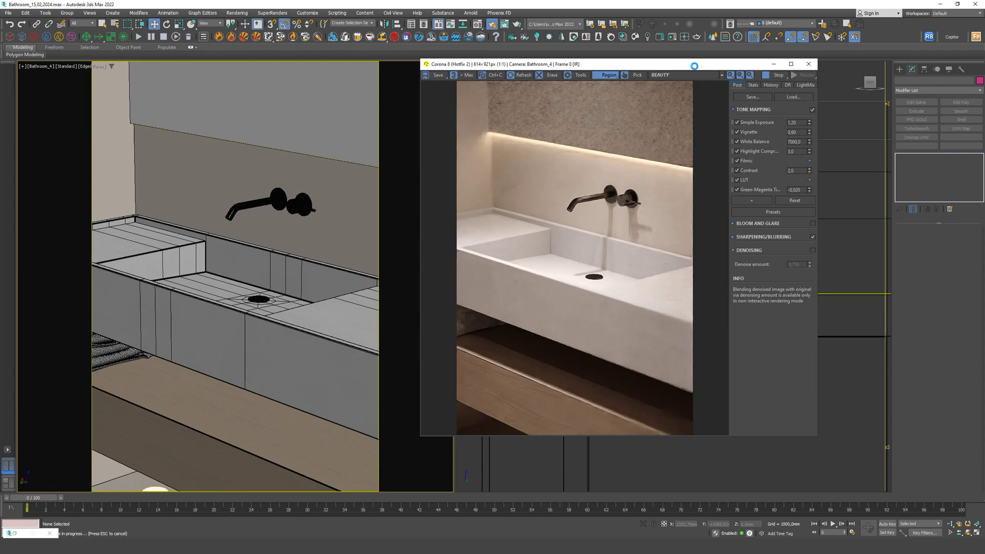
# - Try moving the spotlight above the sink to the middle of the room in the Top view, compare the render, and undo the move
pyautogui.moveTo(693, 68); pyautogui.dragTo(373, 79)
pyautogui.press('t')
pyautogui.scroll(-9, 704, 216)
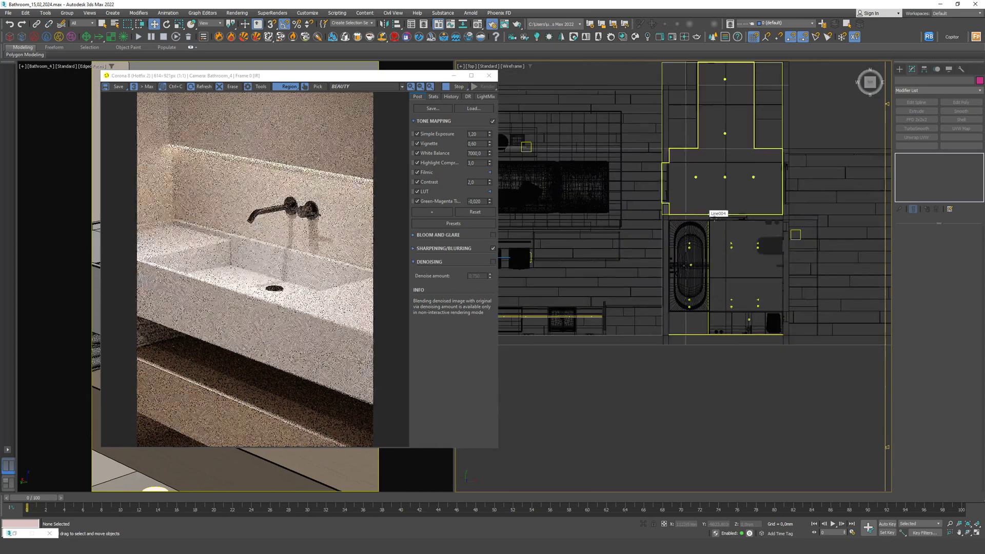
pyautogui.scroll(5, 752, 292)
pyautogui.click(731, 355)
pyautogui.moveTo(731, 355); pyautogui.dragTo(732, 212)
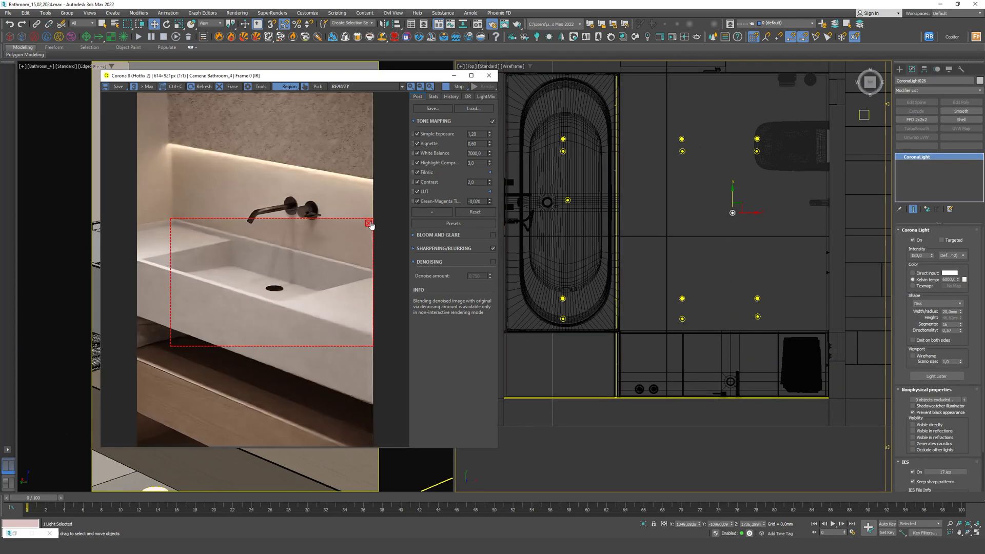
pyautogui.hotkey('ctrl', 'z')
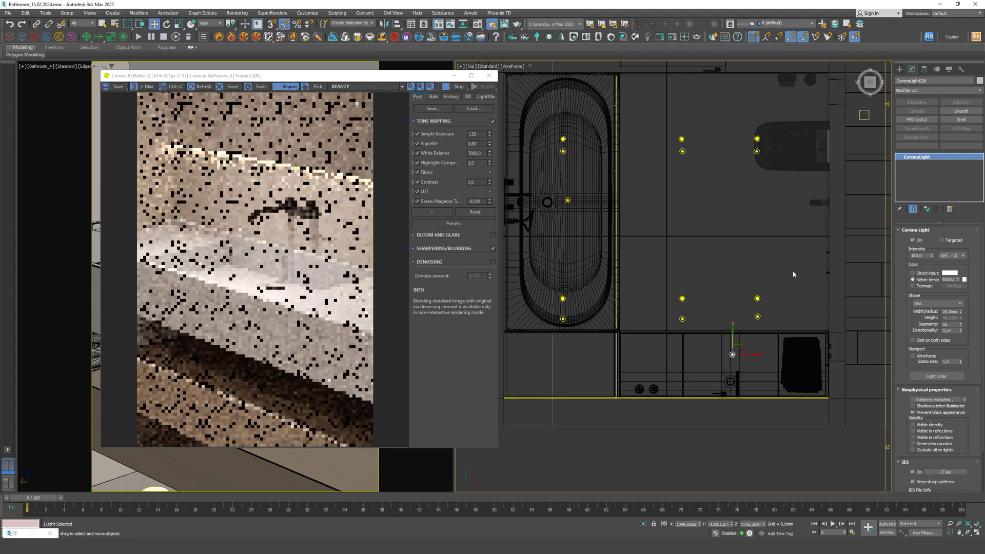
pyautogui.click(326, 221)
# - Turn off region rendering for the Bathroom_4 view and place the render window clear of the sink spotlight in the Top view
pyautogui.moveTo(378, 80); pyautogui.dragTo(667, 80)
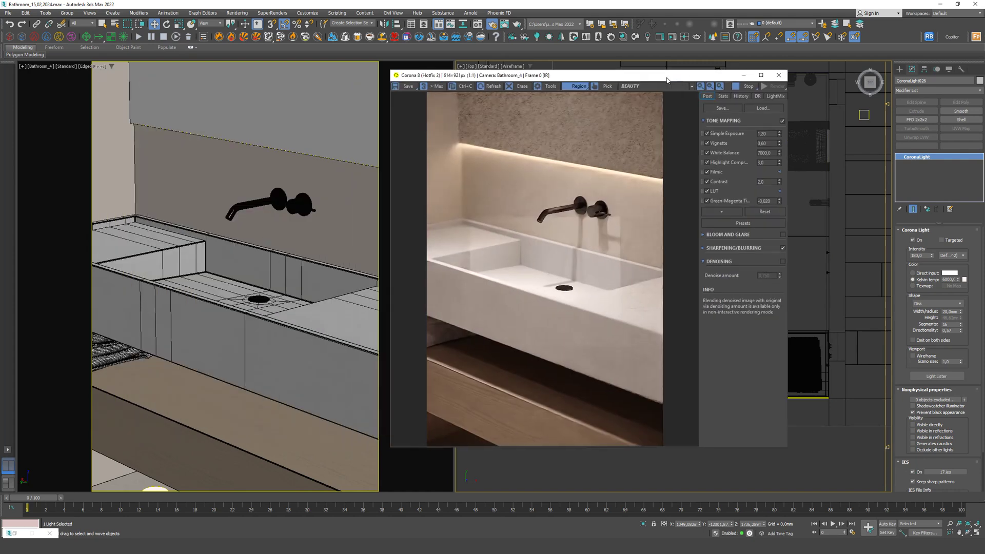
pyautogui.click(574, 87)
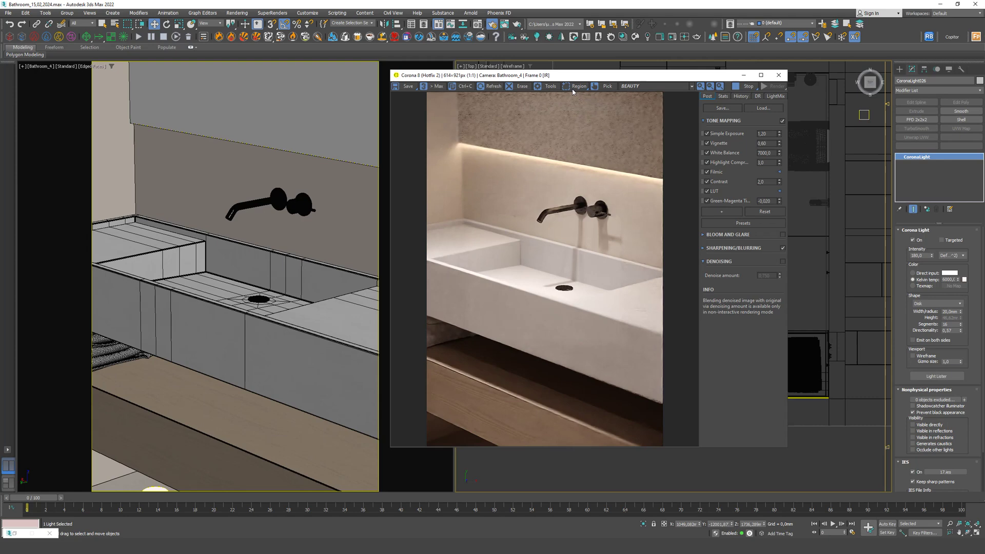
pyautogui.moveTo(594, 78); pyautogui.dragTo(425, 78)
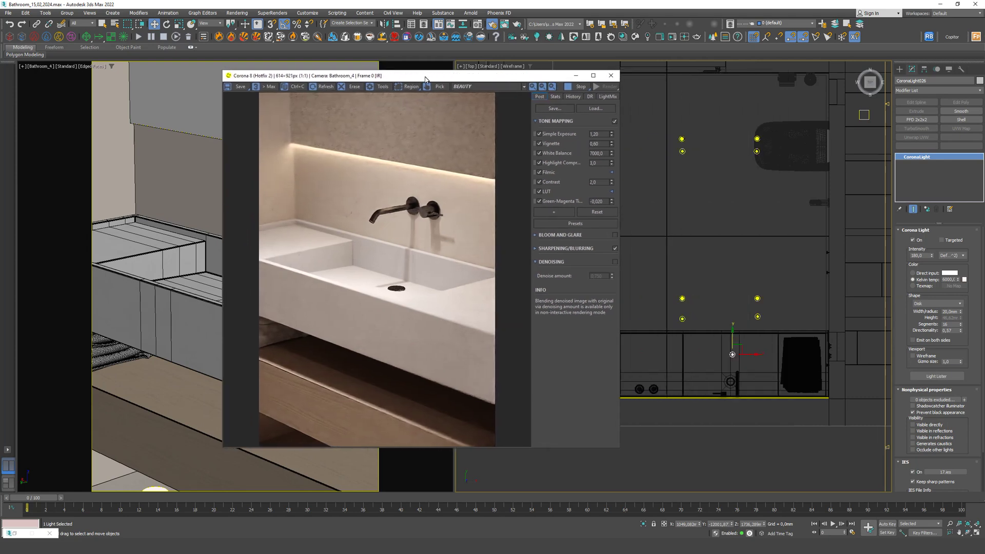